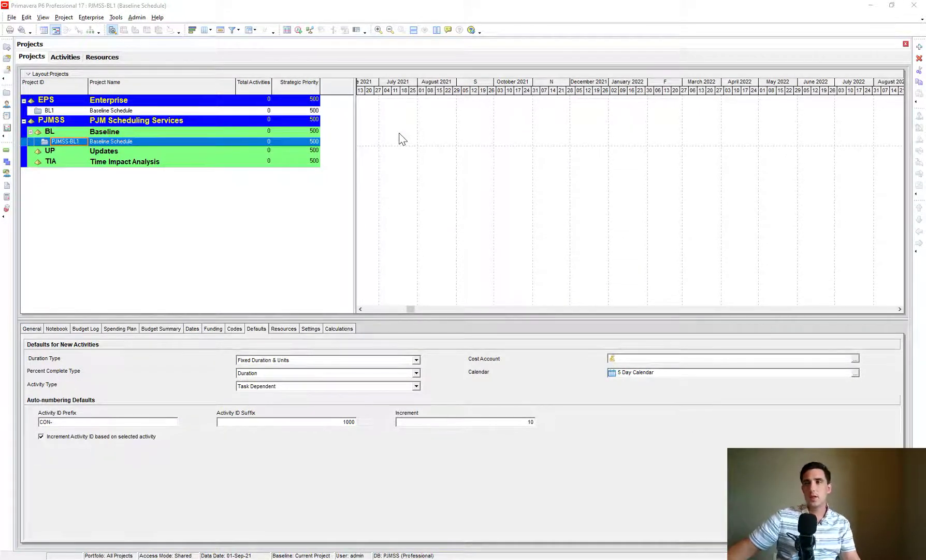
Find the BL1 Baseline Schedule under PJM Scheduling Services and bring up its actions
left_click(158, 131)
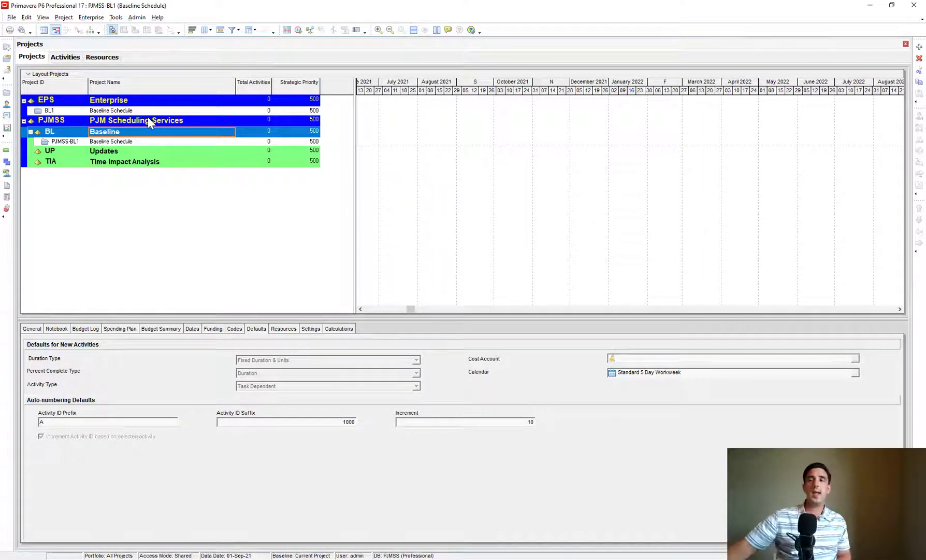
left_click(129, 120)
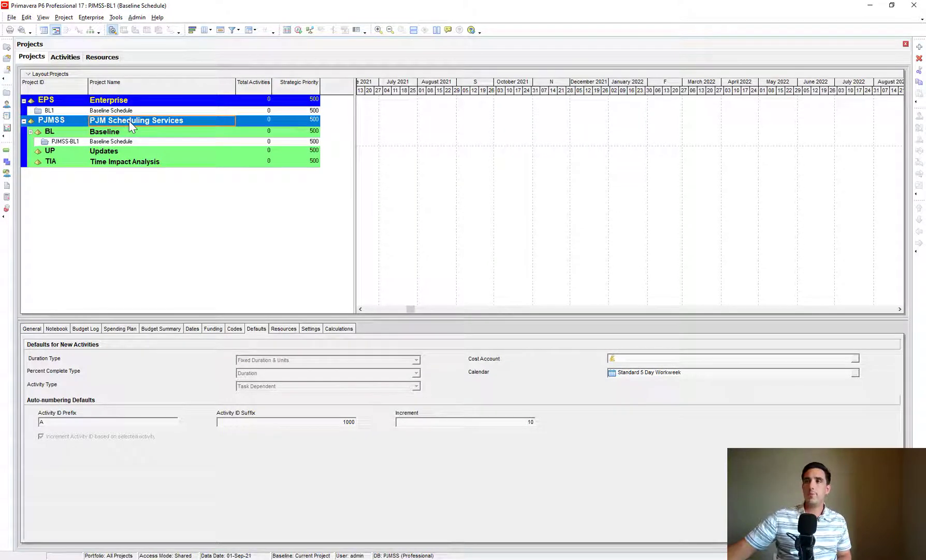
right_click(133, 108)
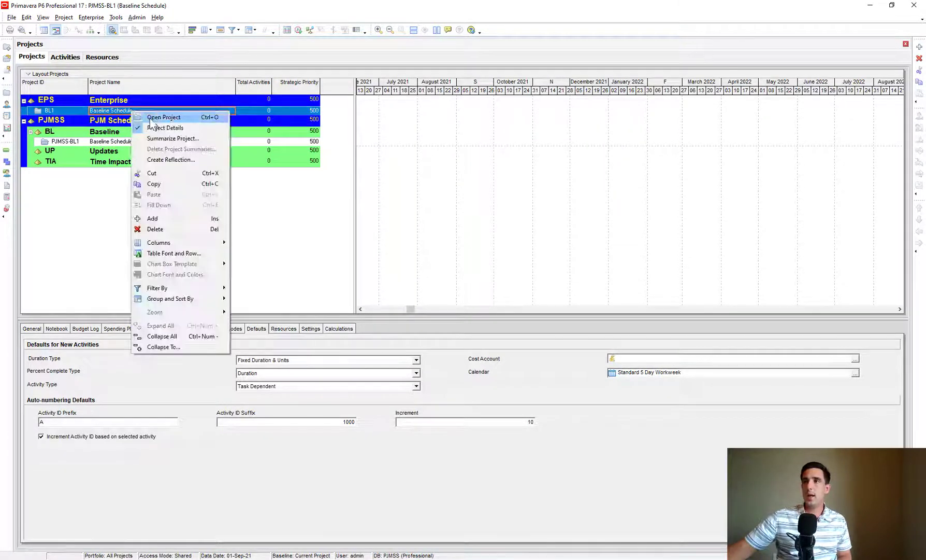
Open the BL1 Baseline Schedule and browse its Milestones, Procurement and Prepare & Submit bands
left_click(145, 117)
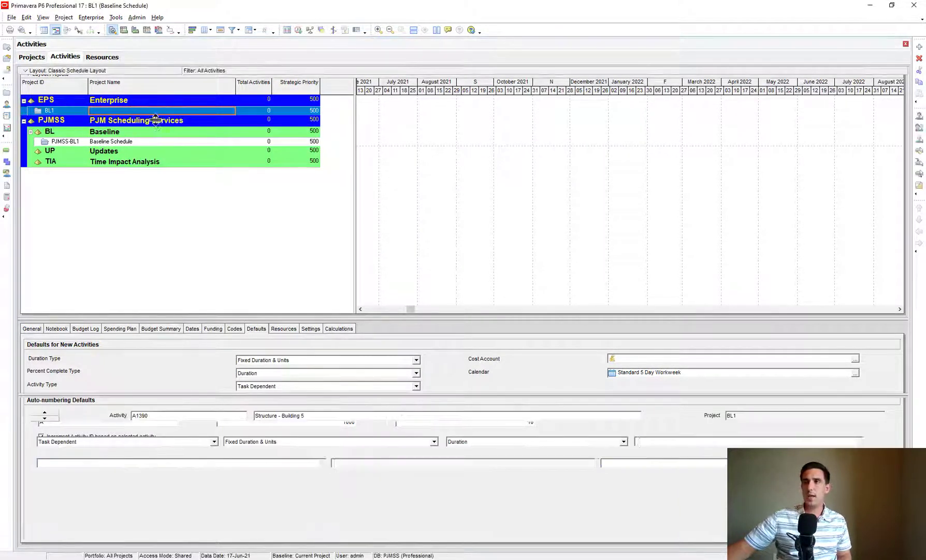
scroll(205, 150, "up", 7)
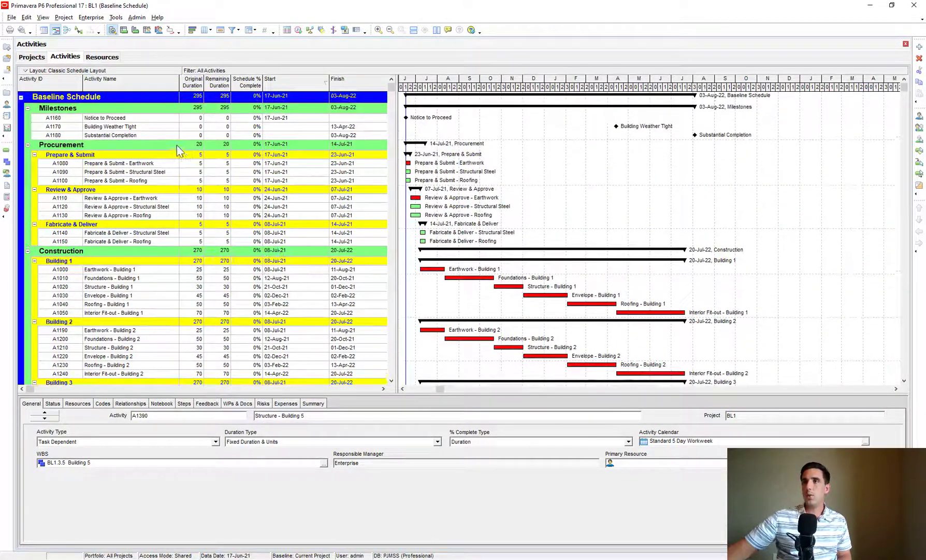
left_click(67, 108)
left_click(72, 145)
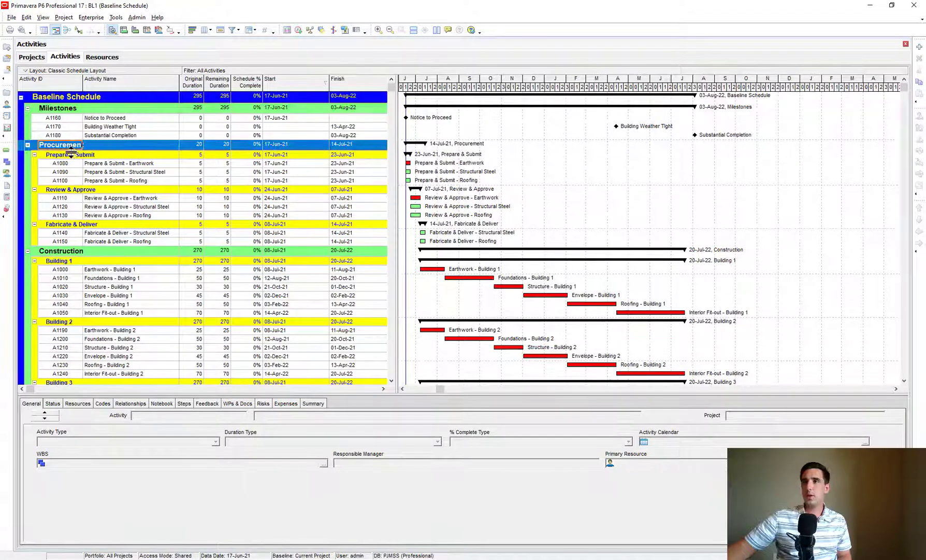
left_click(72, 154)
double_click(61, 156)
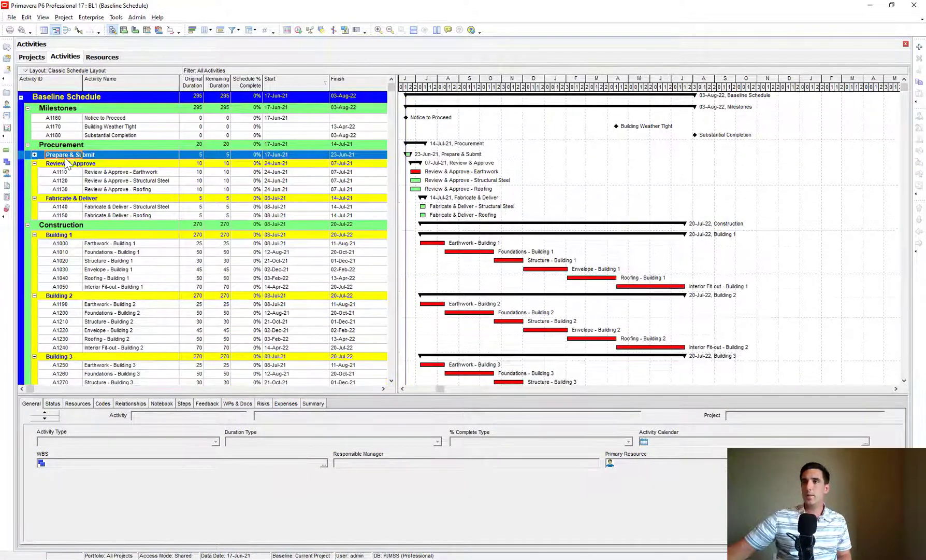
Collapse the activity grid to WBS Level 3
right_click(113, 171)
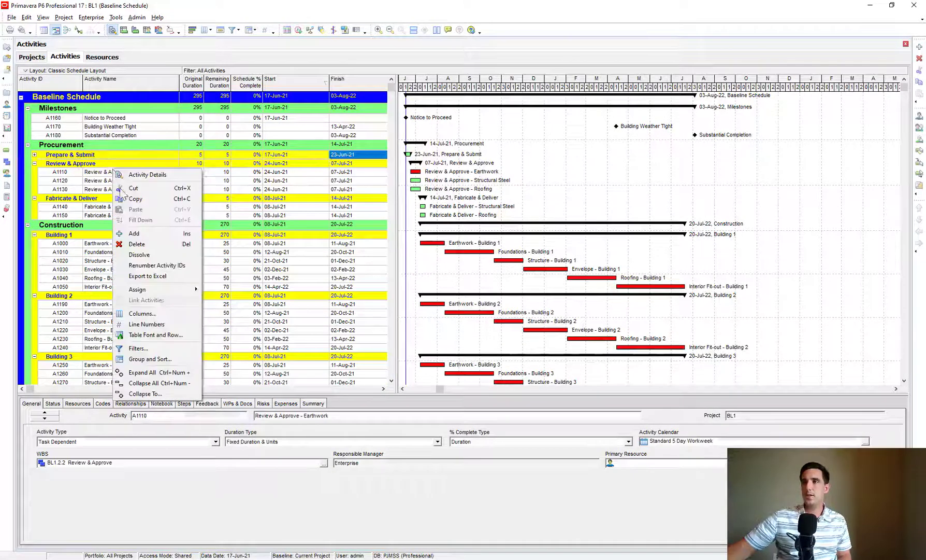
left_click(167, 394)
left_click(449, 279)
left_click(430, 299)
left_click(539, 294)
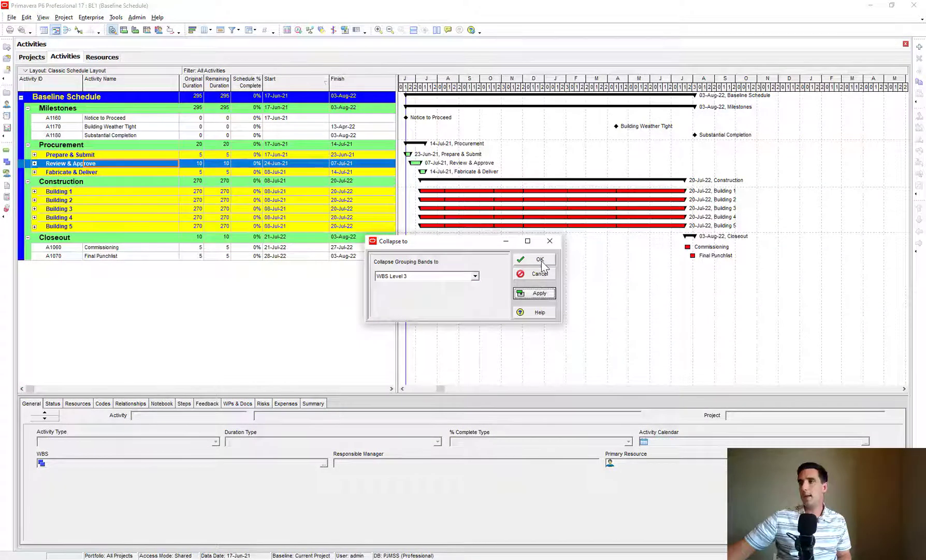
left_click(539, 259)
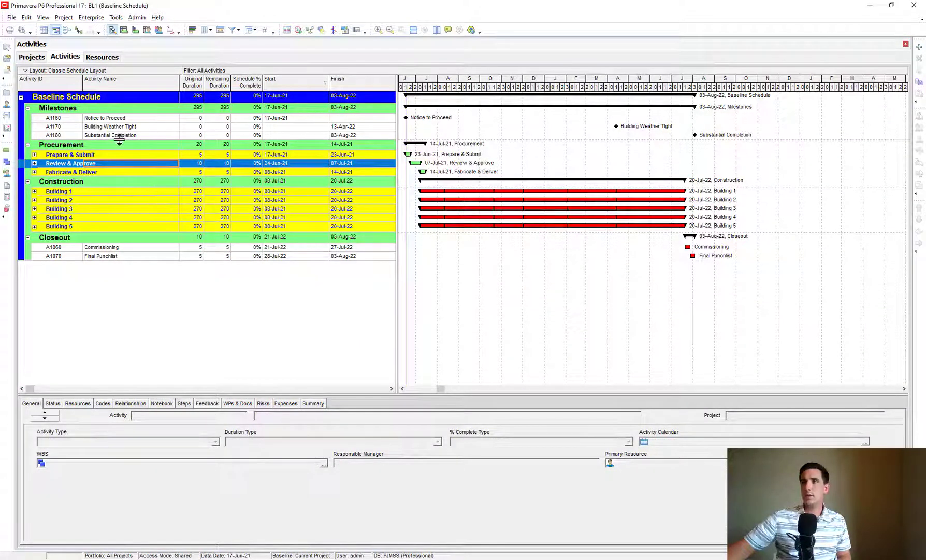
Review the bands from Milestones through Building 1 to Closeout, then return to the projects list
left_click(84, 110)
left_click(76, 143)
left_click(80, 155)
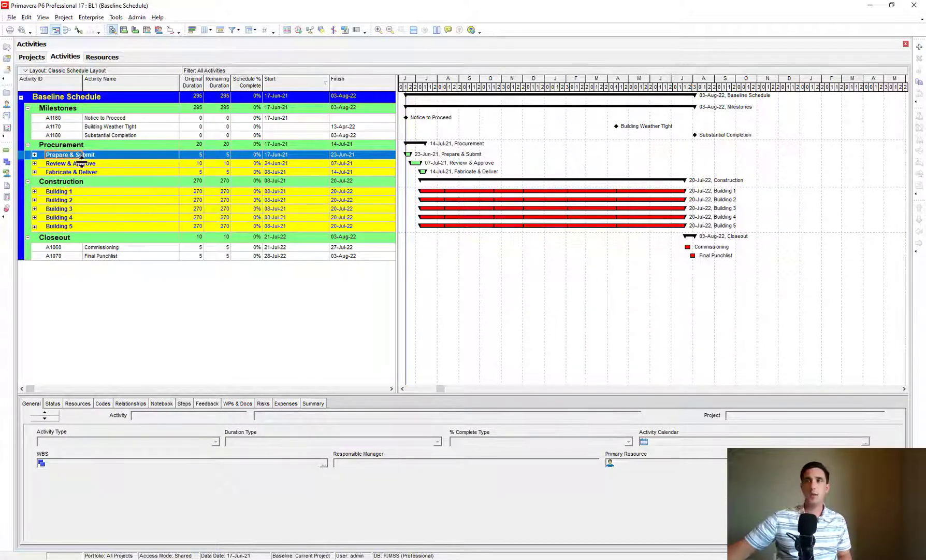
left_click(80, 165)
left_click(83, 173)
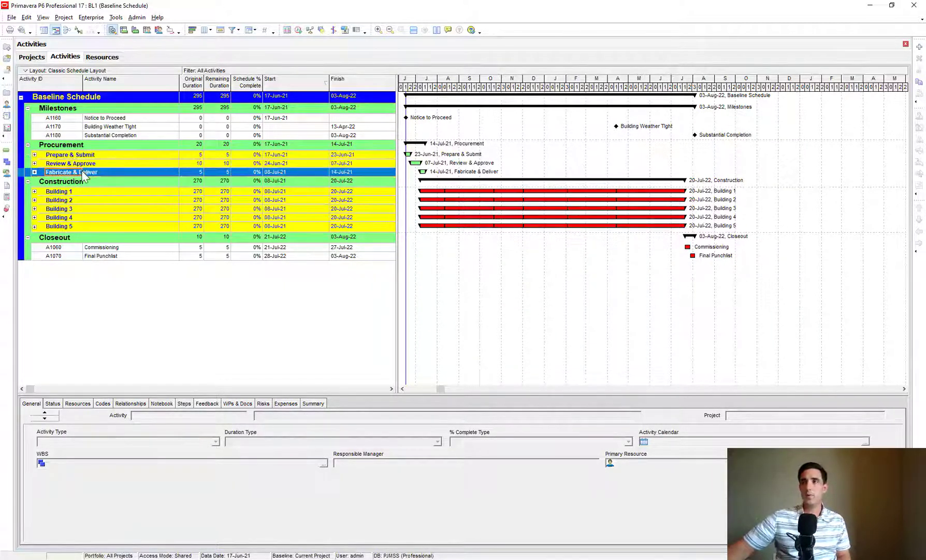
left_click(68, 183)
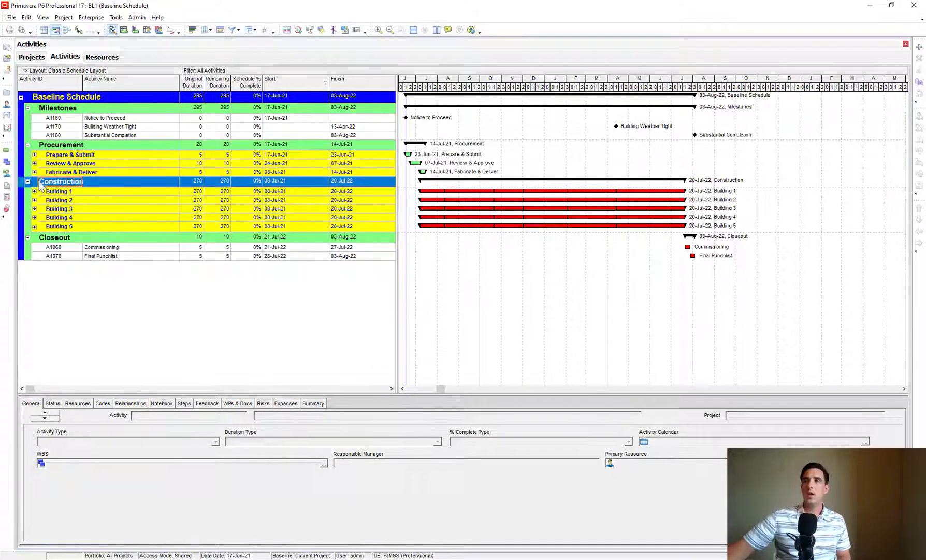
left_click(63, 192)
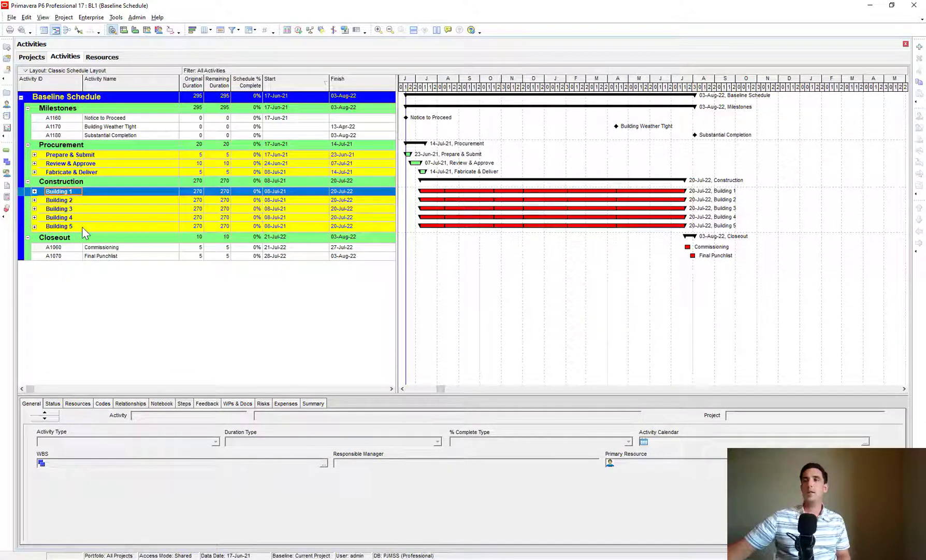
left_click(66, 240)
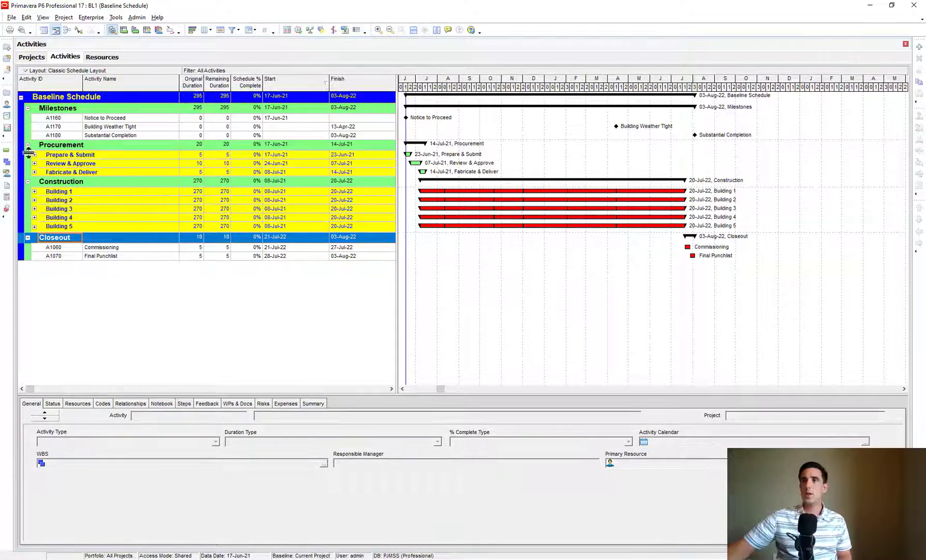
left_click(79, 97)
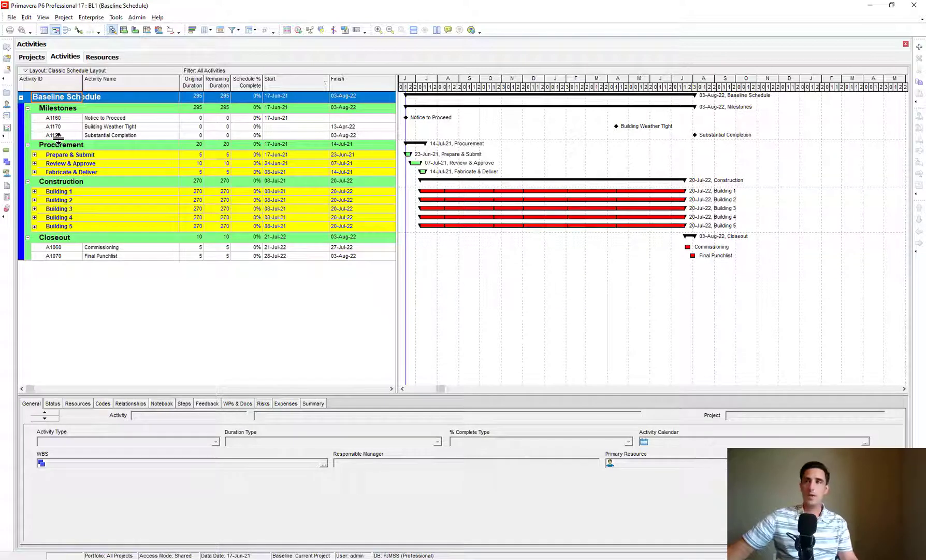
left_click(6, 93)
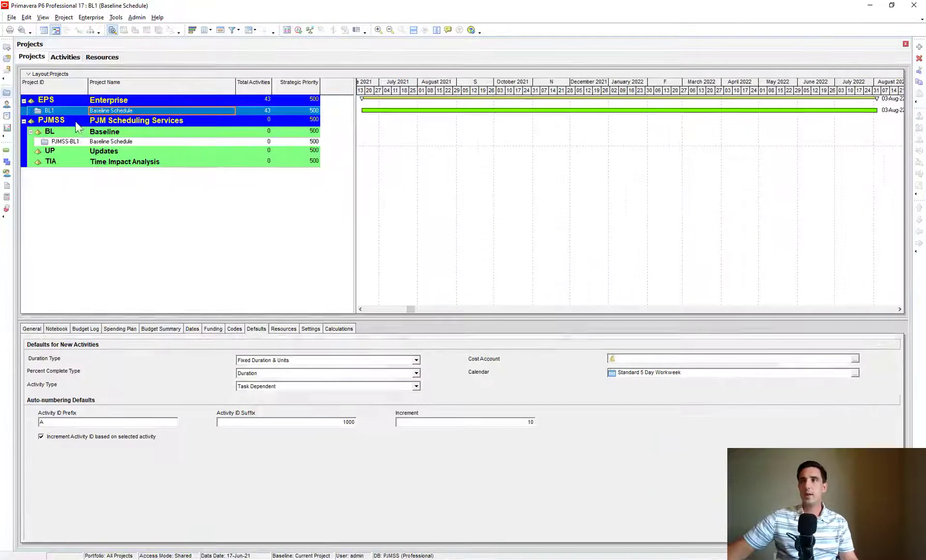
Open the new PJMSS-BL1 Baseline Schedule project with its empty activity table
left_click(65, 143)
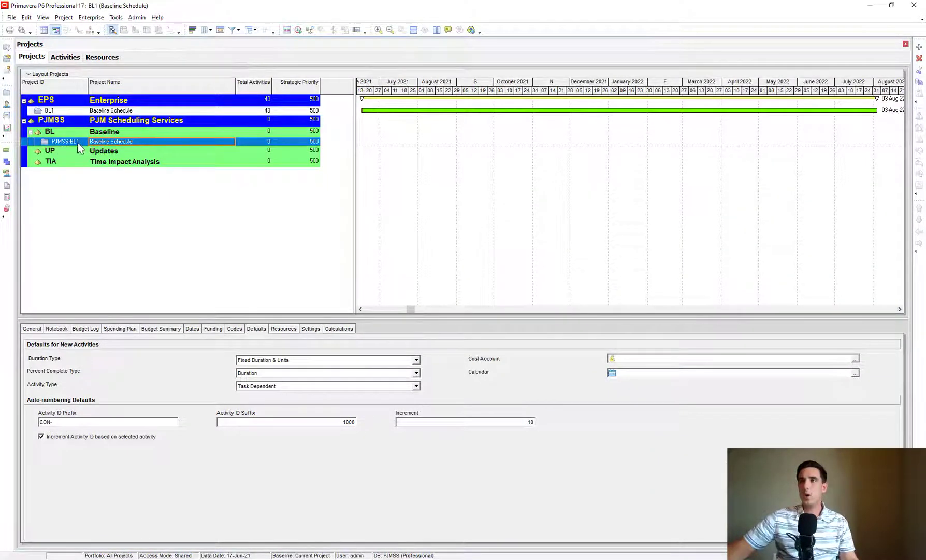
right_click(111, 141)
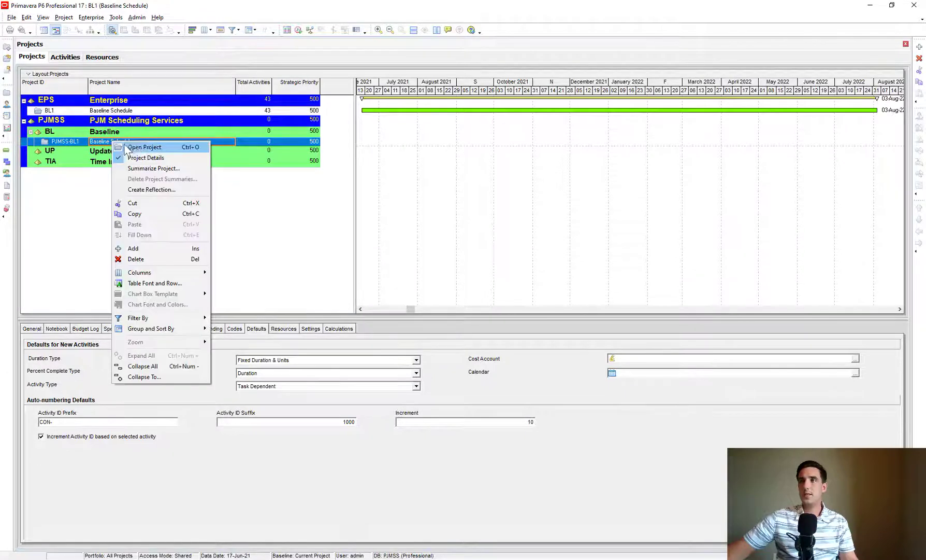
left_click(152, 148)
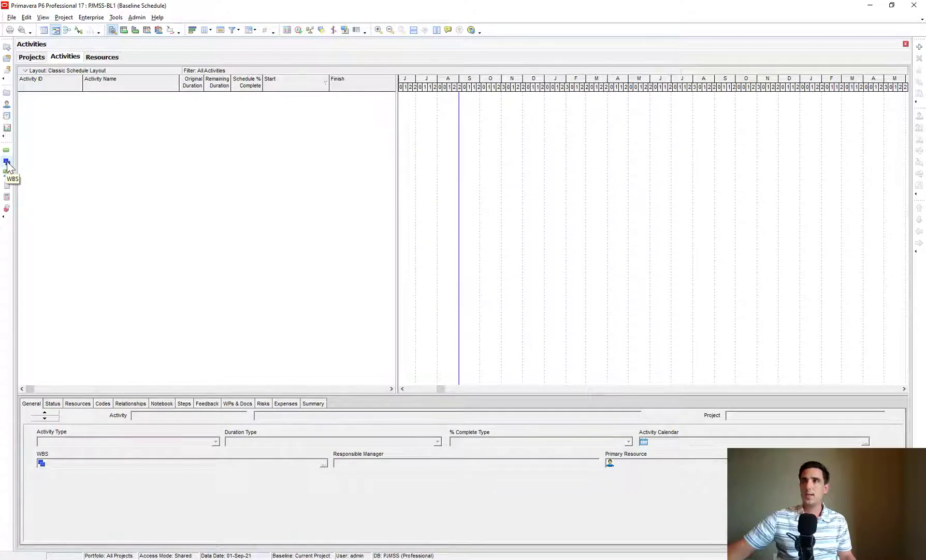
left_click(91, 17)
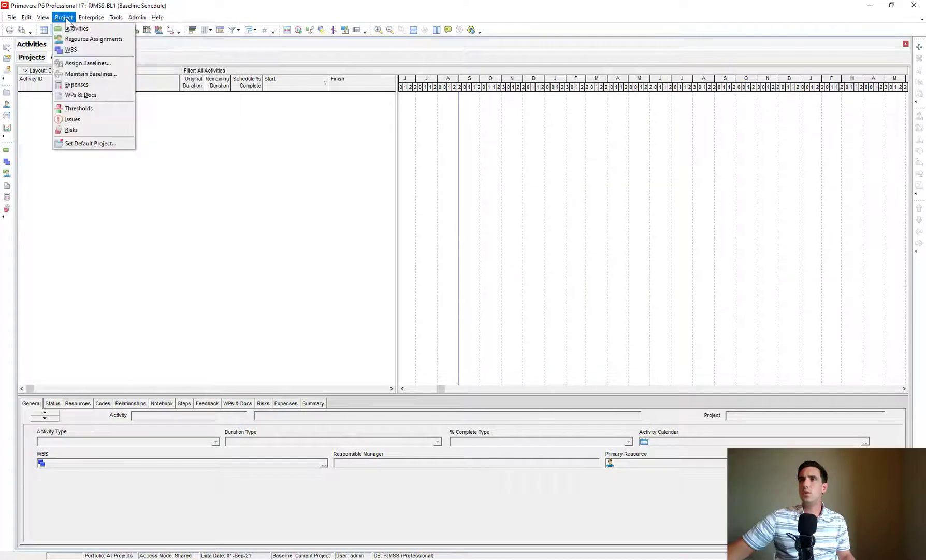
Show the PJMSS-BL1 WBS and add a new element beneath Baseline Schedule
left_click(6, 162)
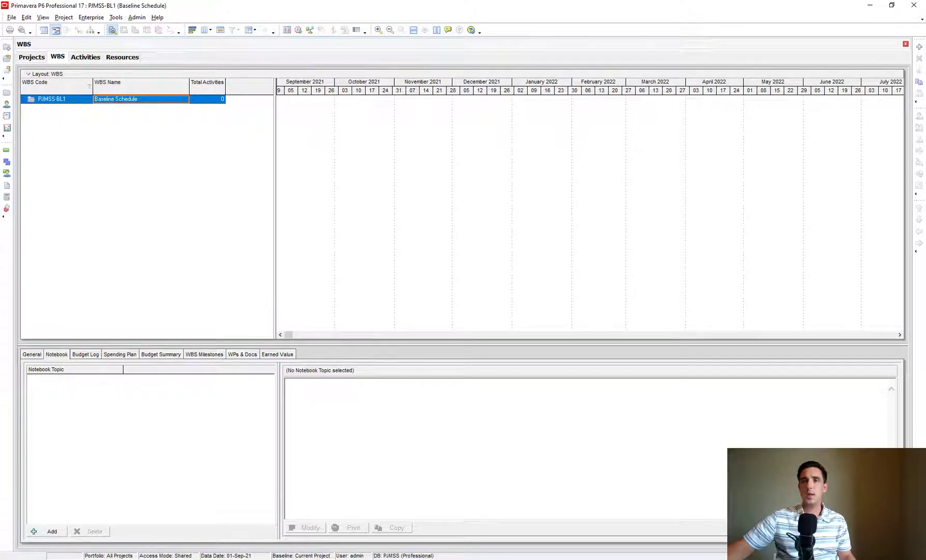
left_click(920, 47)
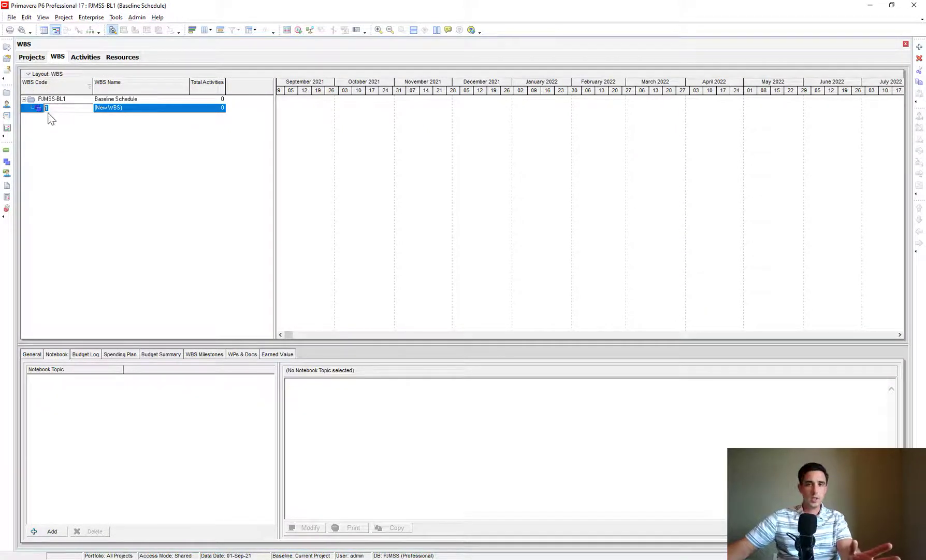
Give the first WBS element code PJMSS-BL1.1 and the name Milestones
left_click(153, 110)
left_click(145, 108)
type("Milestones")
left_click(145, 107)
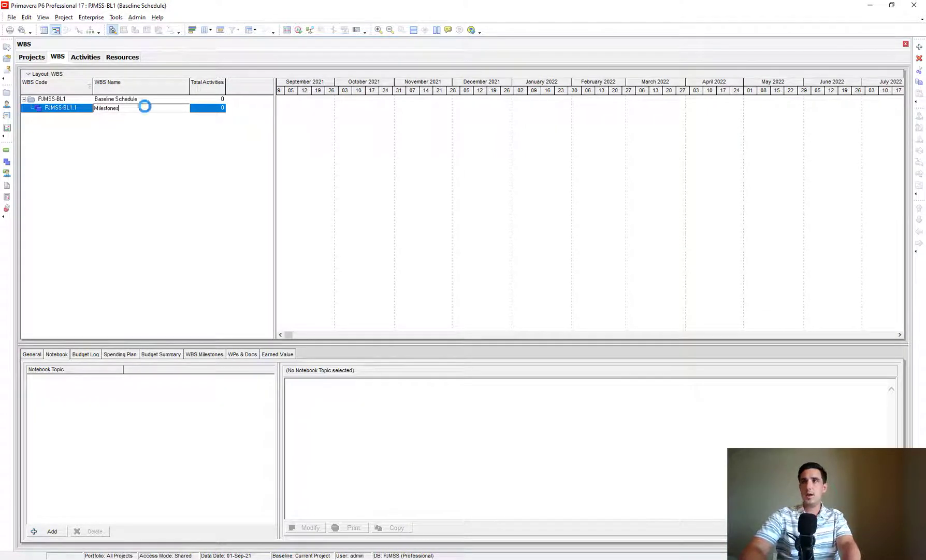
Add a second element PJMSS-BL1.2 under Baseline Schedule and delete a stray child under Milestones
left_click(101, 100)
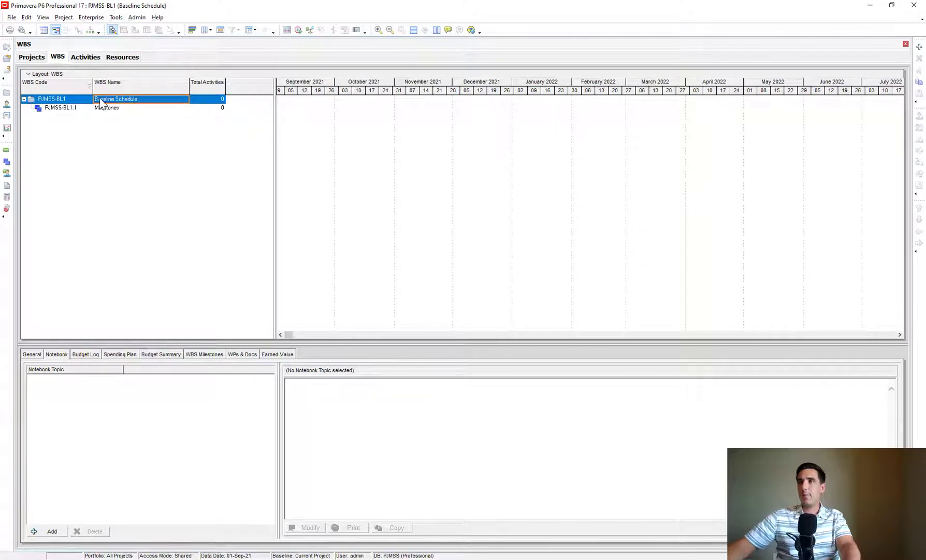
left_click(919, 47)
left_click(104, 117)
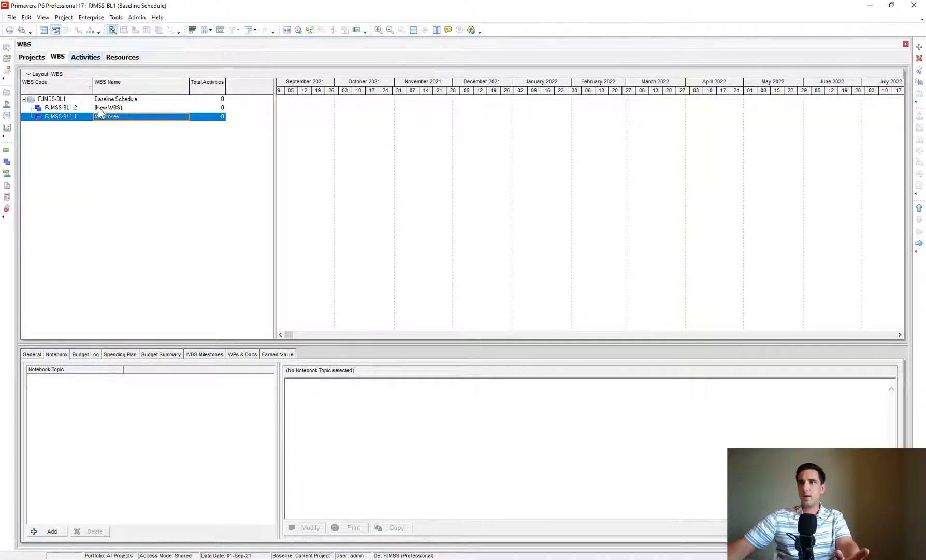
left_click(919, 47)
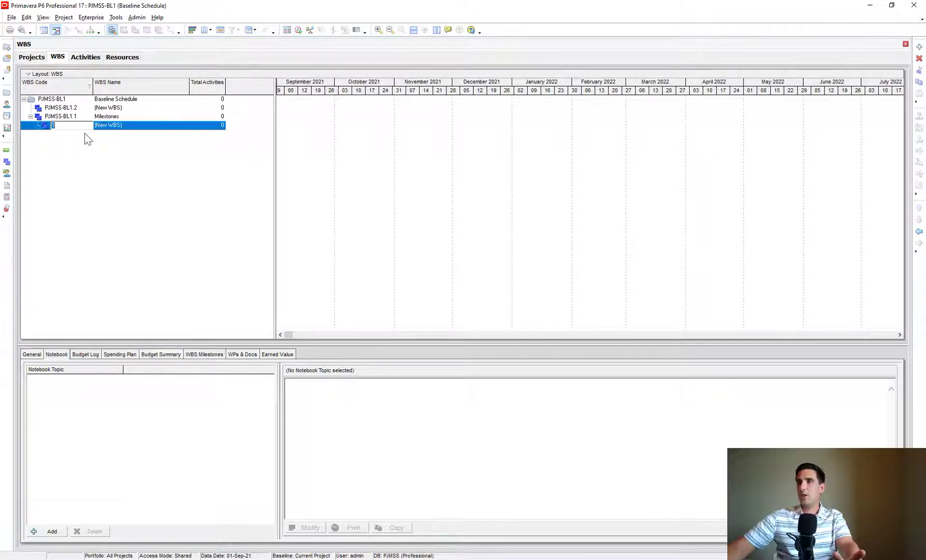
key("Return")
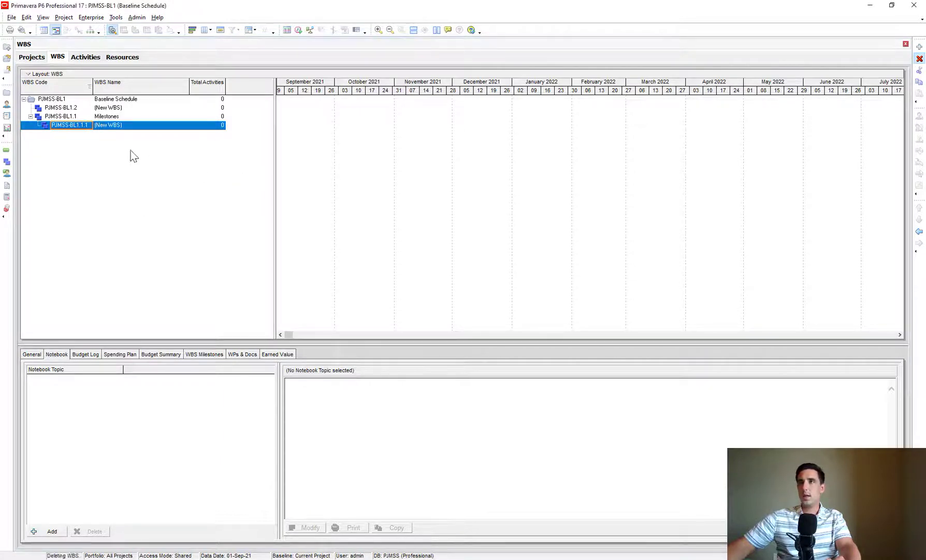
left_click(121, 107)
Name the PJMSS-BL1.2 element Procurement
left_click(104, 117)
left_click(125, 108)
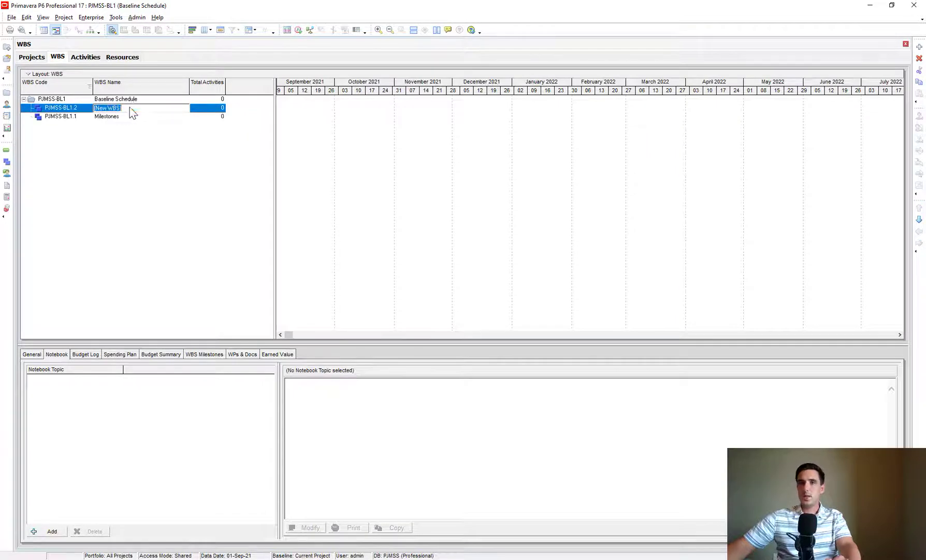
type("C")
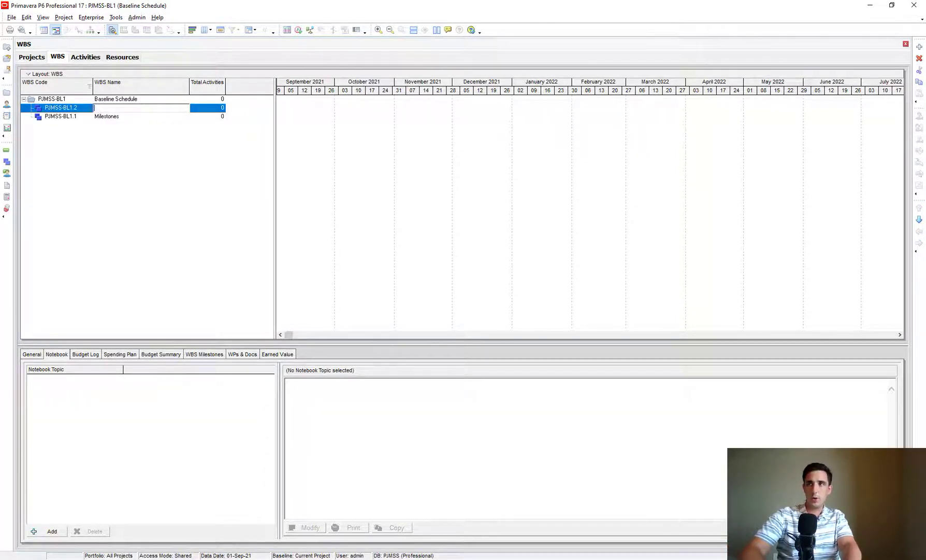
type("Procurement")
key("Return")
Move Milestones above Procurement in the WBS
left_click(112, 118)
left_click(117, 110)
left_click(107, 118)
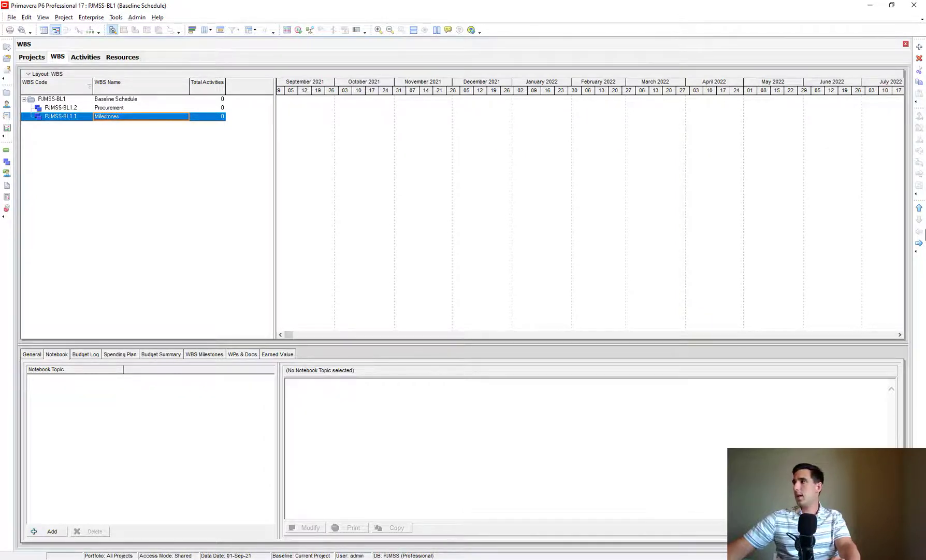
left_click(919, 209)
left_click_drag(107, 108, 94, 108)
left_click(123, 118)
Add a PJMSS-BL1.3 element named Construction under Baseline Schedule
left_click(119, 101)
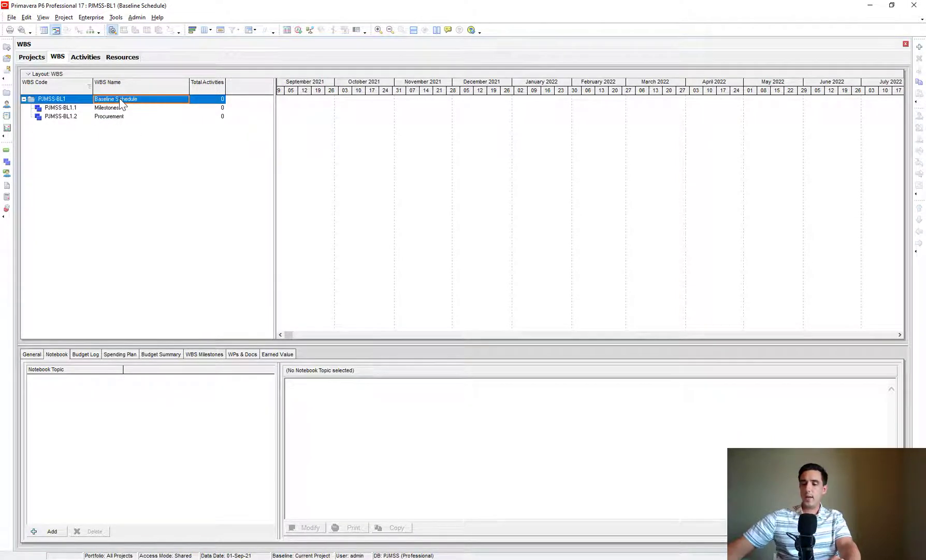
key("Insert")
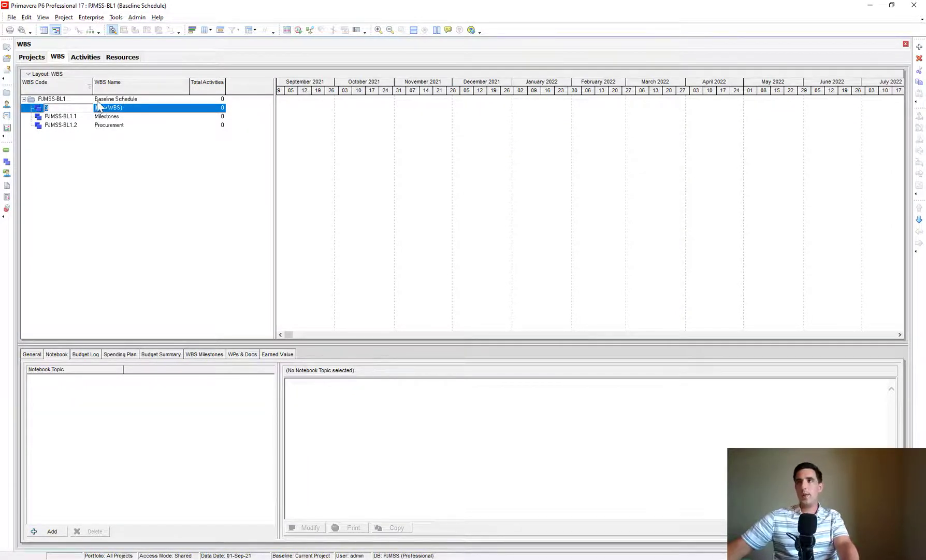
key("Tab")
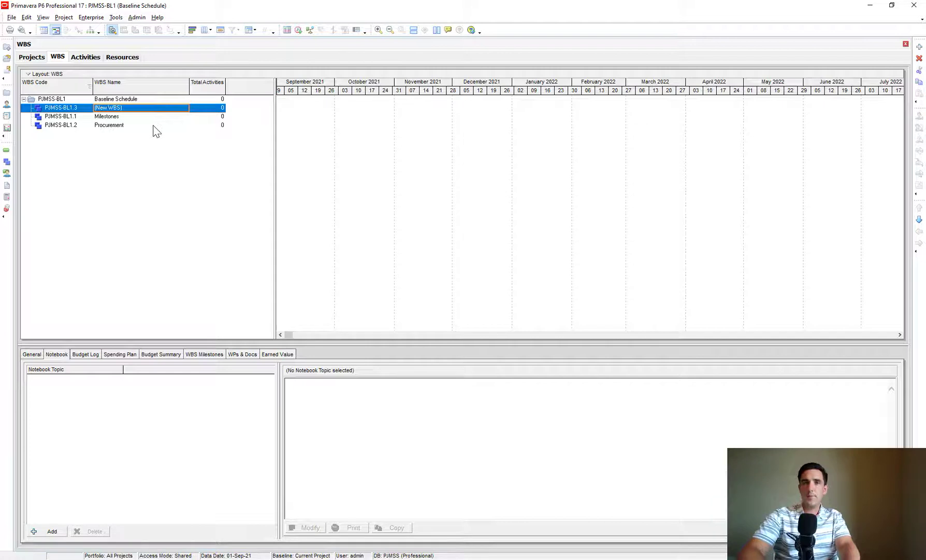
type("Construc")
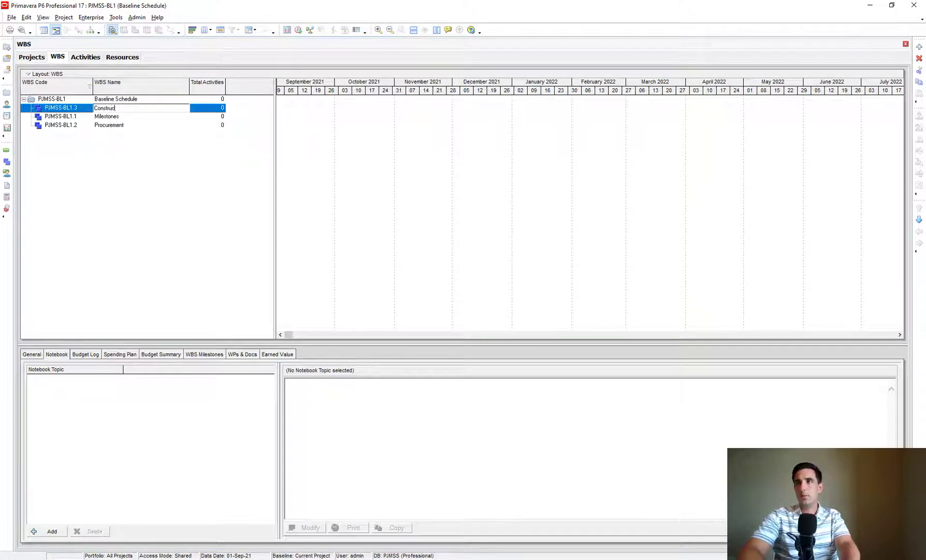
type("tion")
key("Return")
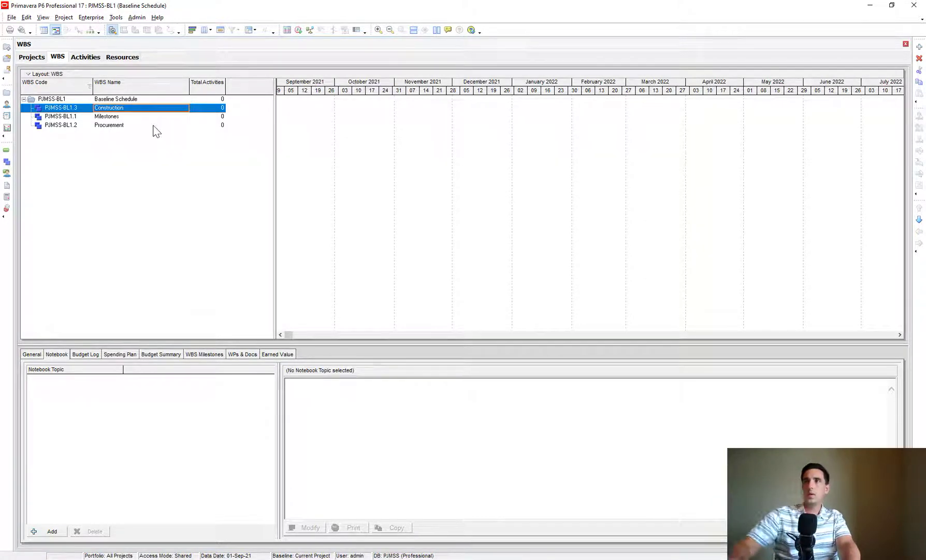
left_click(919, 219)
Place Construction after Procurement and add a Closeout element at the bottom
left_click(919, 220)
left_click(115, 102)
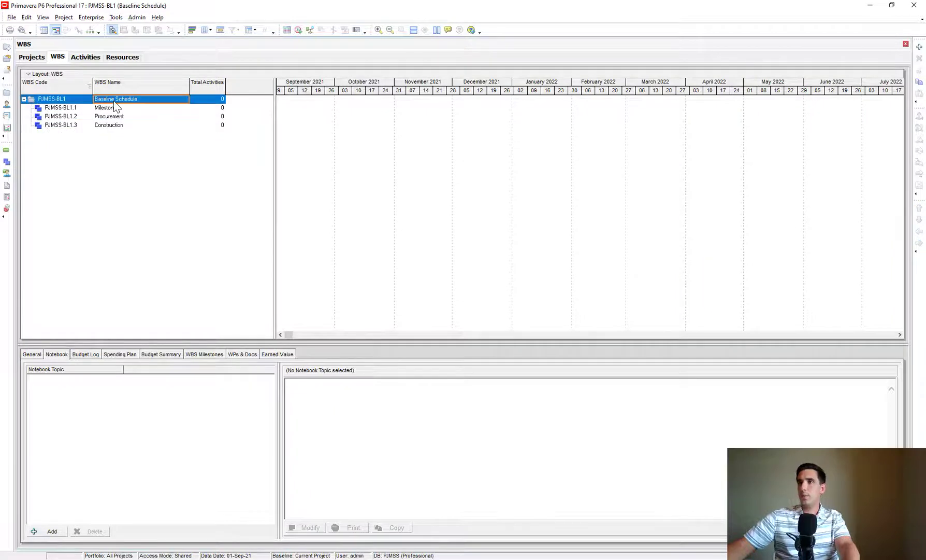
key("Insert")
key("Tab")
type("C")
key("Return")
left_click(919, 219)
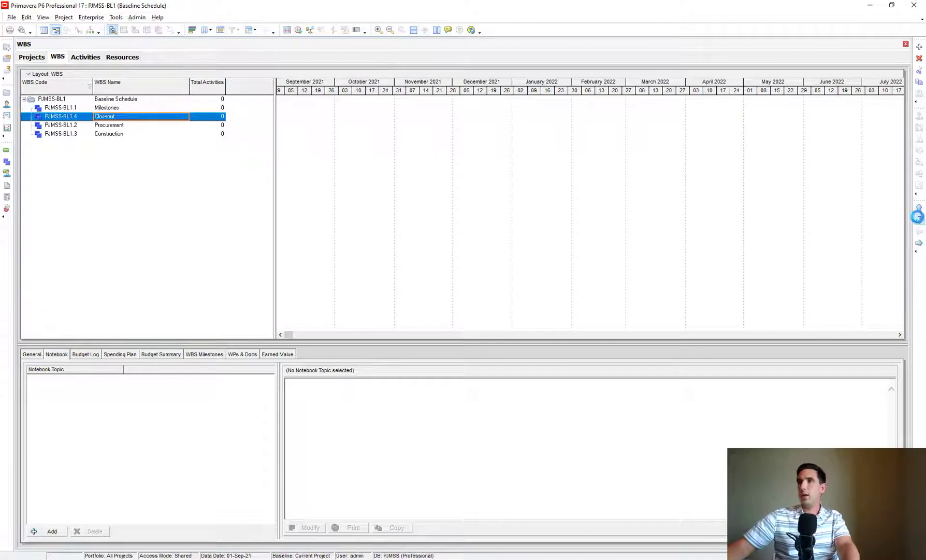
left_click(919, 219)
left_click(919, 220)
Edit the Closeout element's WBS code, replacing the 4 with Closeout
left_click(80, 134)
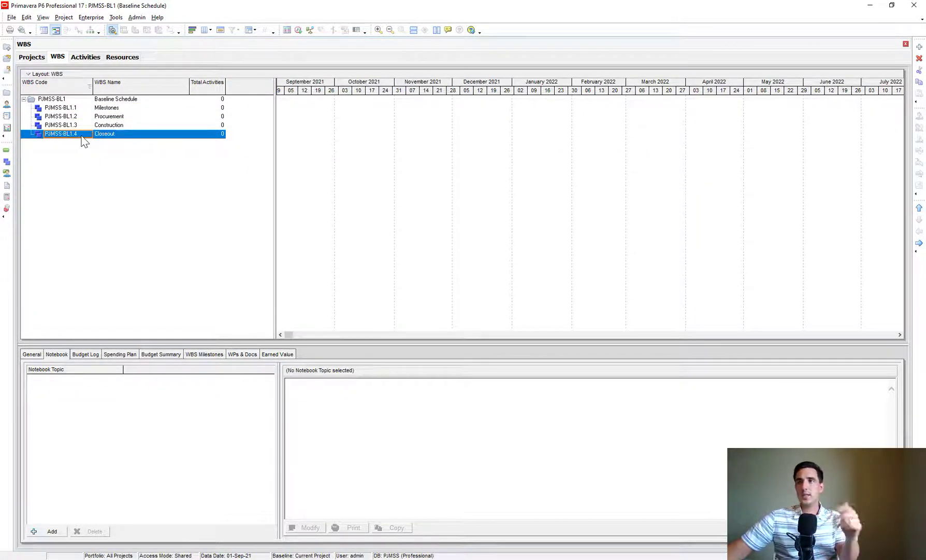
left_click(82, 134)
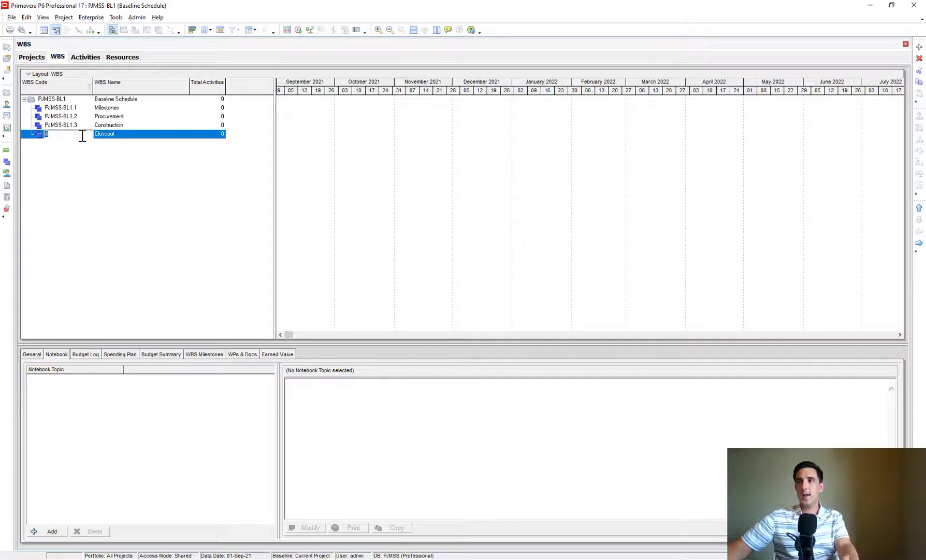
left_click(51, 135)
left_click_drag(51, 134, 41, 137)
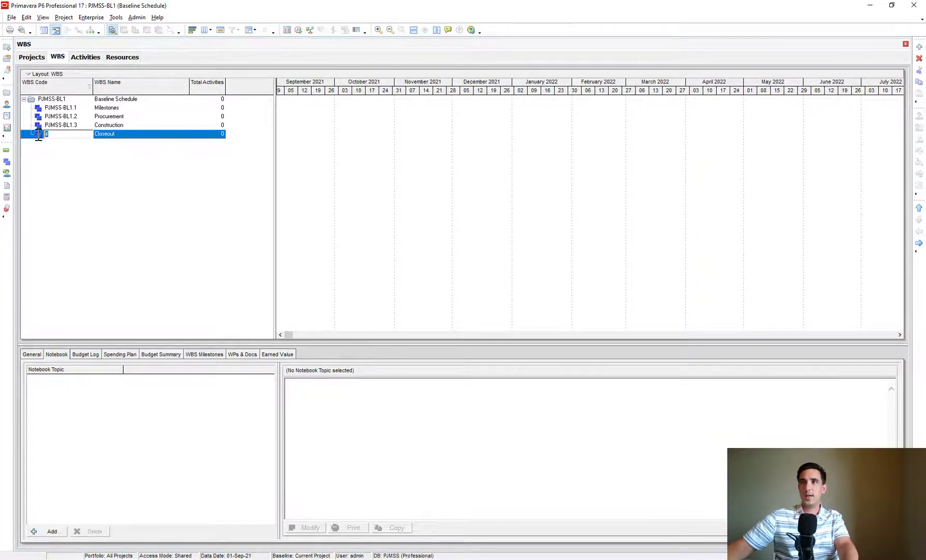
type("Closeout")
key("Return")
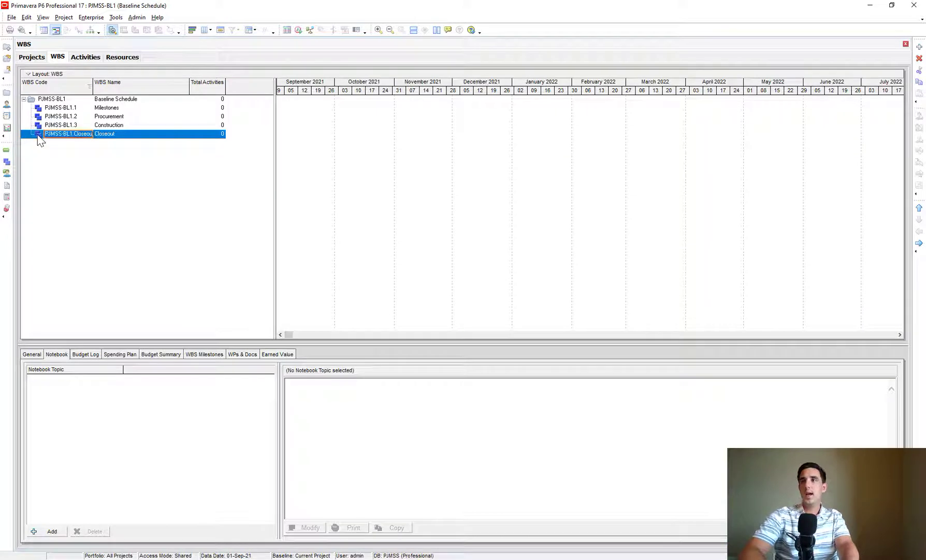
left_click(91, 125)
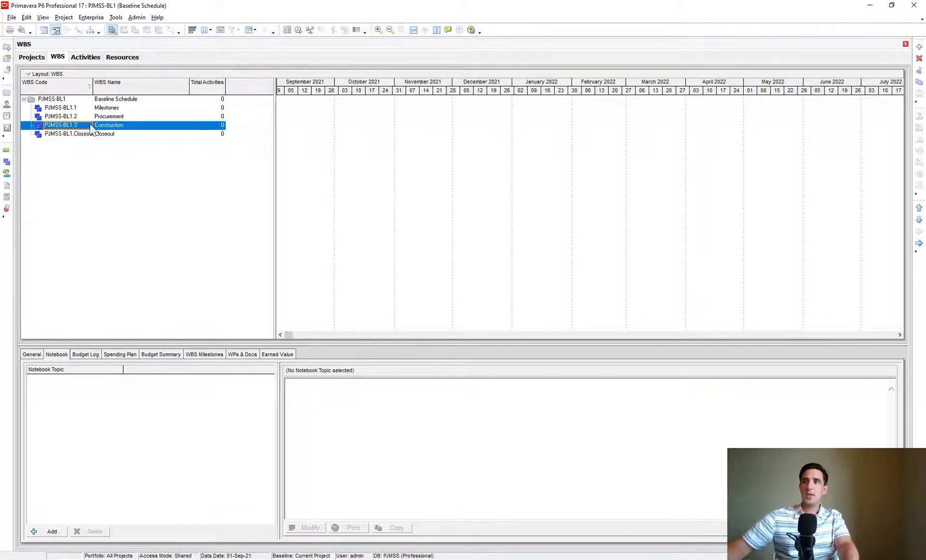
left_click(81, 134)
Widen the WBS Code column and restore the Closeout code to PJMSS-BL1.4
left_click_drag(93, 83, 111, 83)
left_click(75, 108)
left_click(77, 117)
left_click(95, 136)
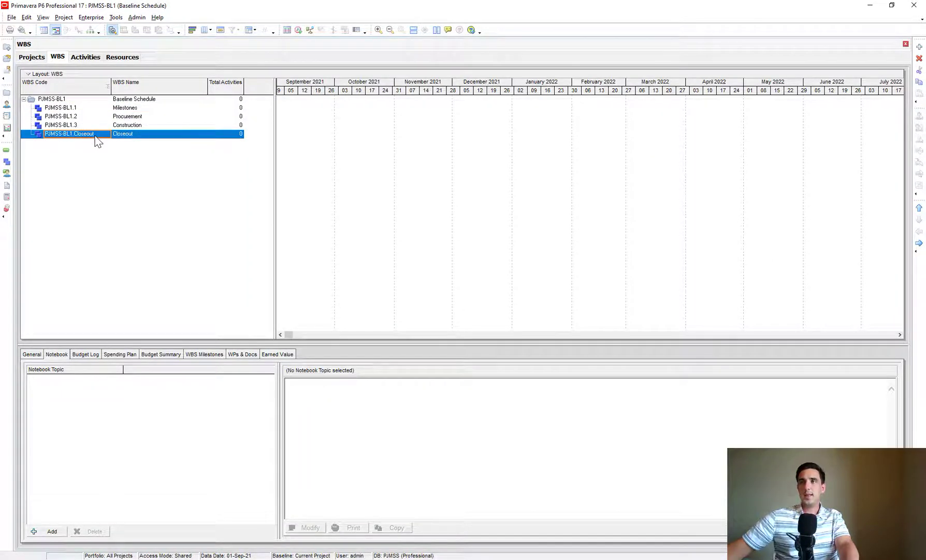
left_click(95, 136)
type("4")
key("Return")
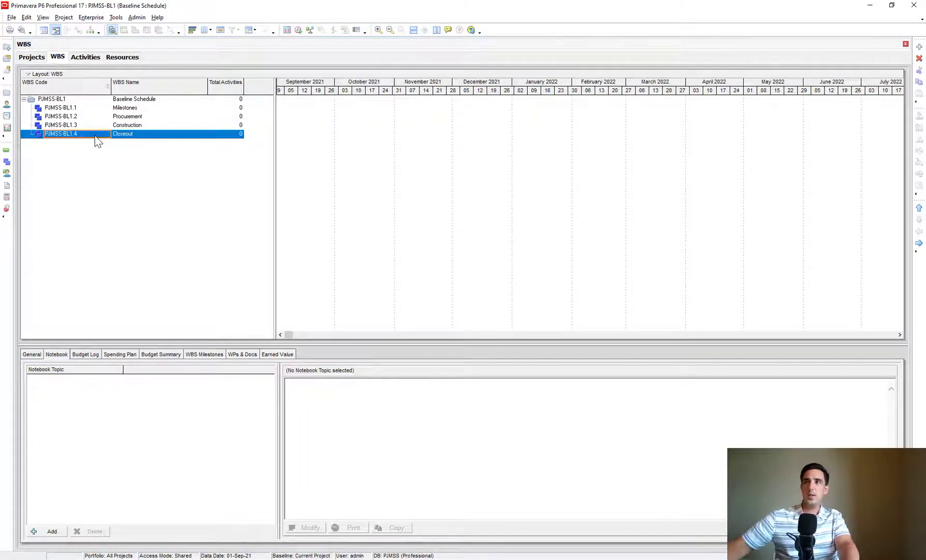
left_click(82, 107)
left_click(84, 125)
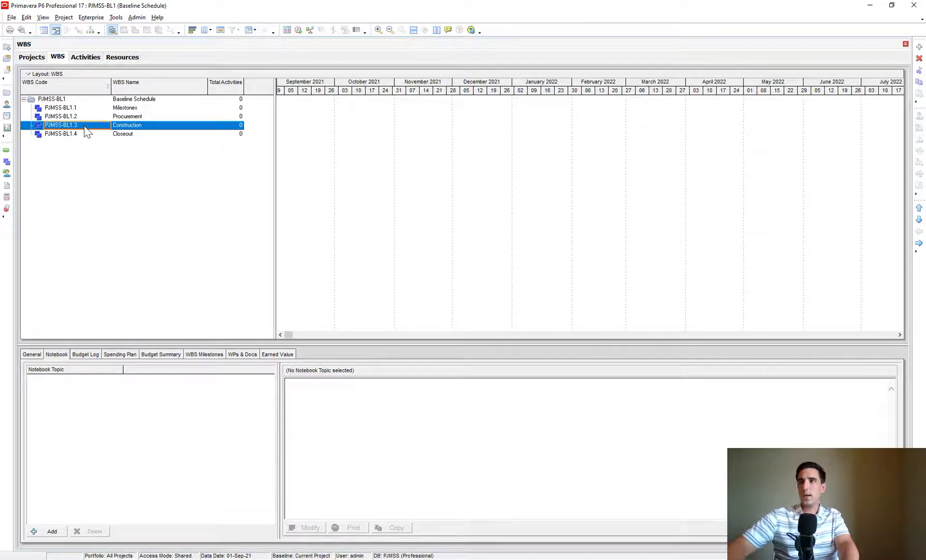
key("Insert")
left_click(82, 141)
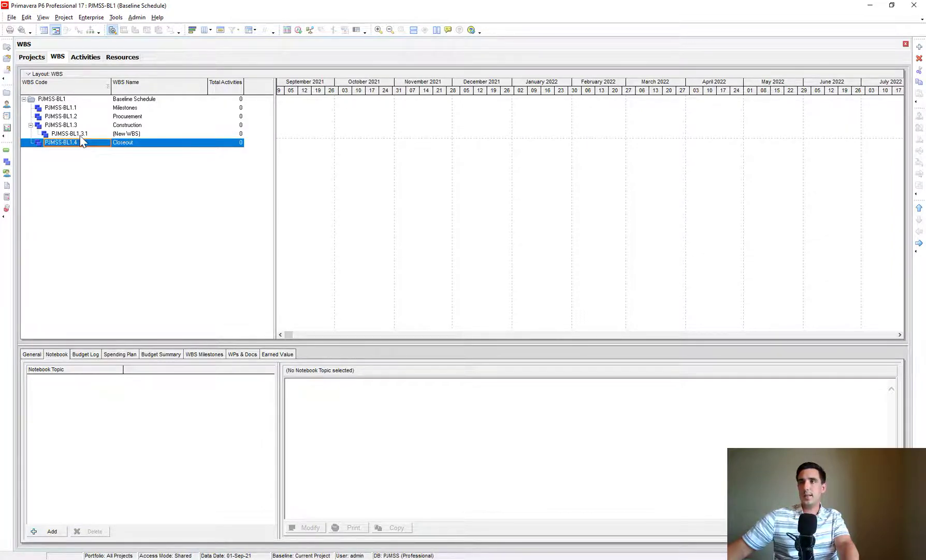
left_click(64, 100)
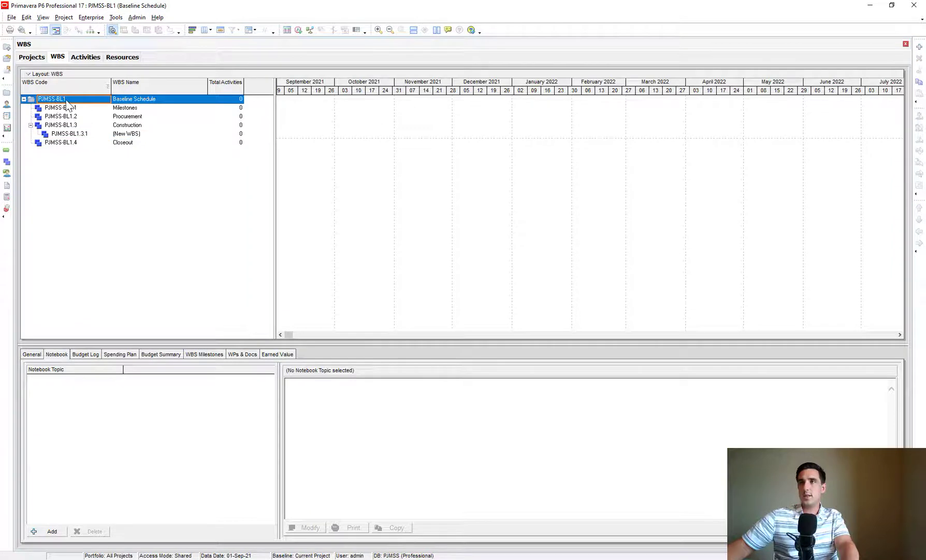
left_click(84, 133)
left_click(76, 125)
left_click(82, 132)
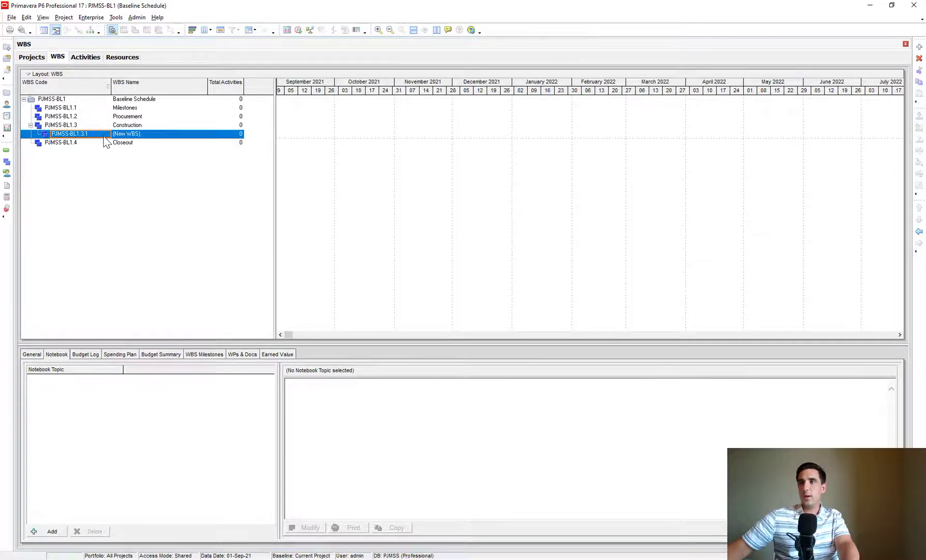
left_click(125, 127)
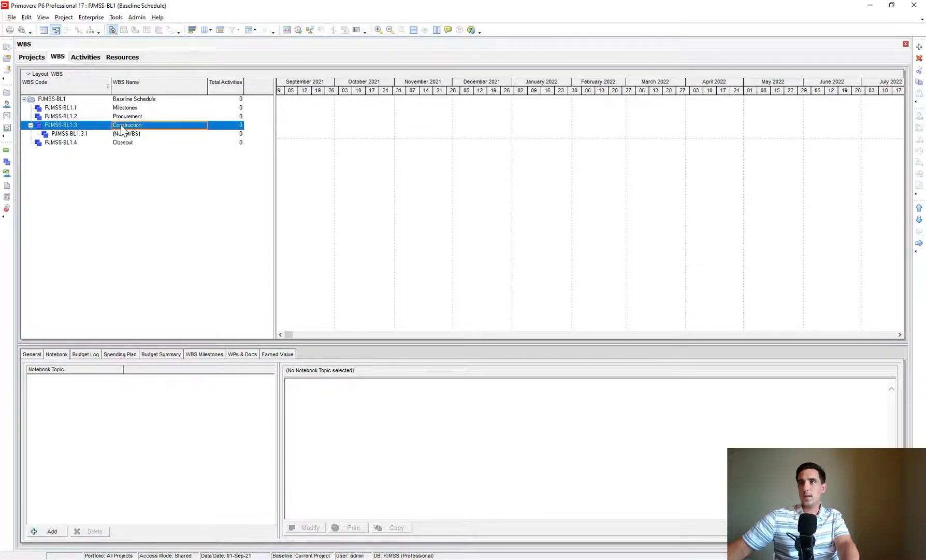
left_click(78, 134)
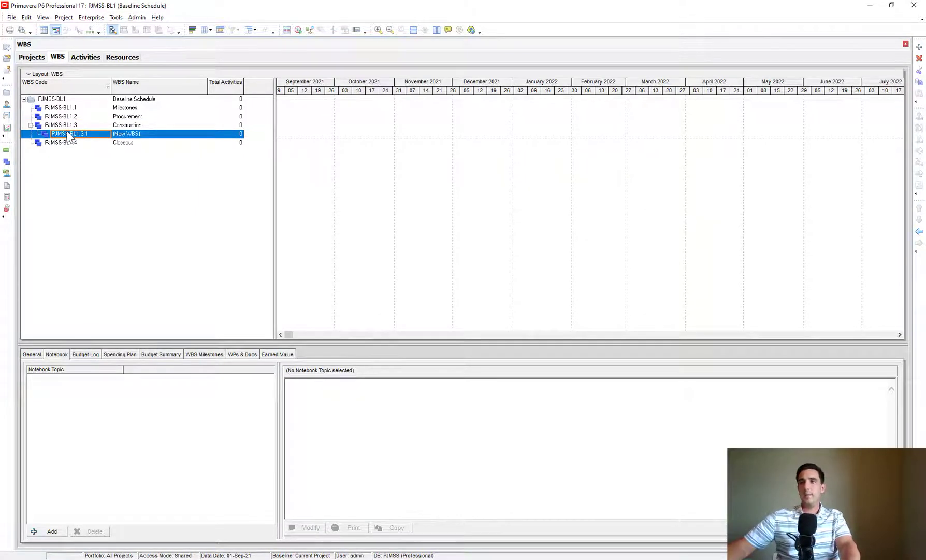
left_click(160, 133)
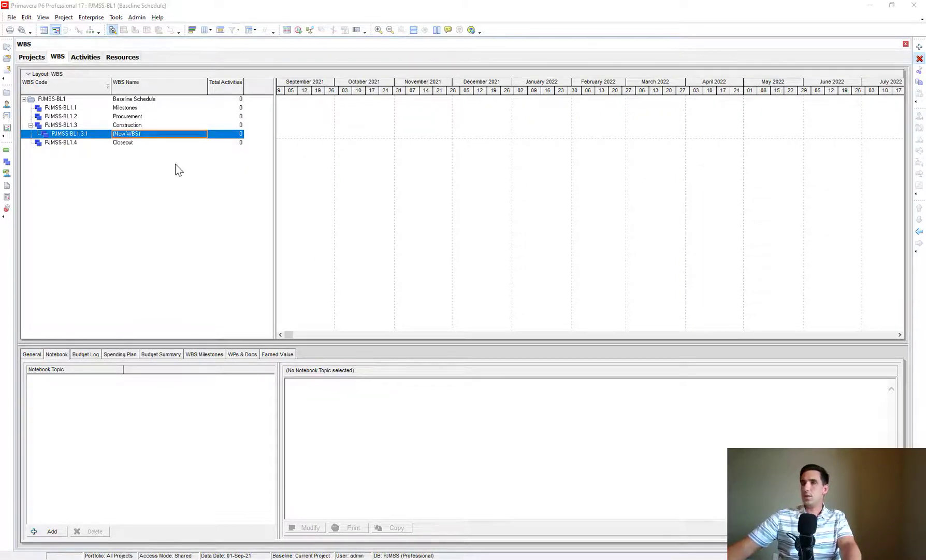
key("Return")
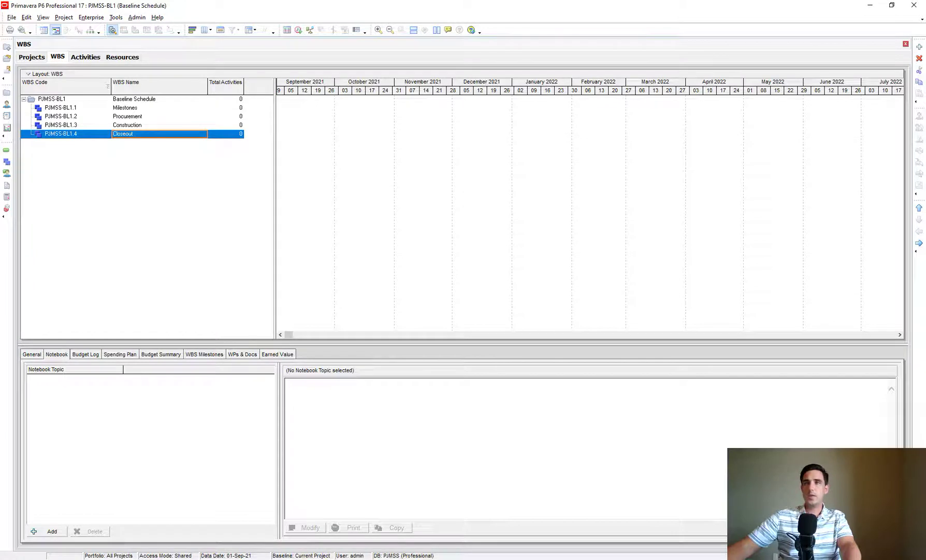
Create Procurement children PJMSS-BL1.2.1–2.3: Prepare & Submit, Review & Approve, Fabricate & Deliver
left_click(131, 116)
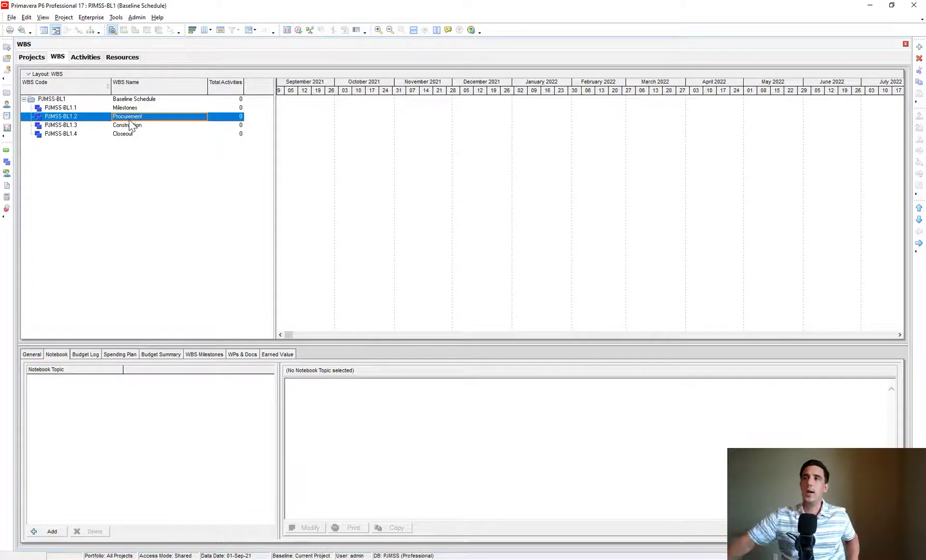
key("Insert")
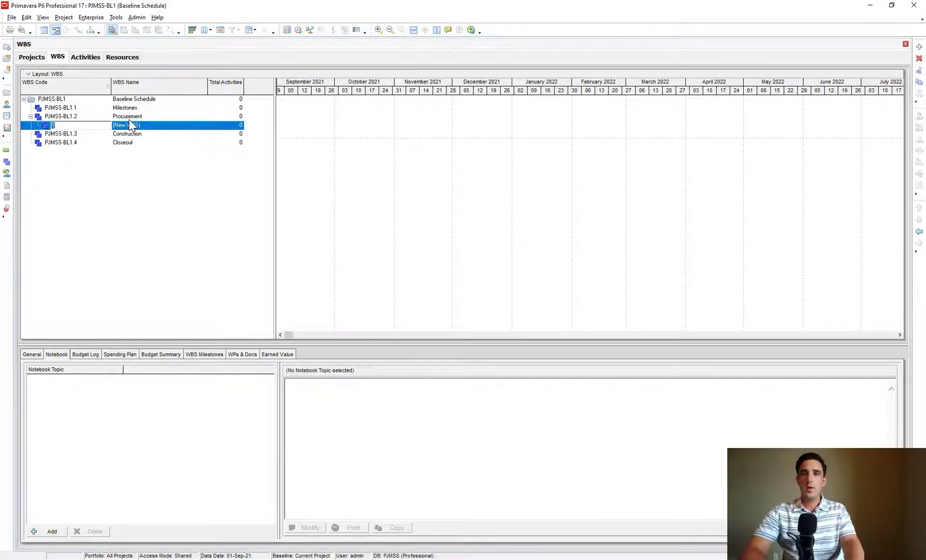
left_click(131, 125)
type("Prep")
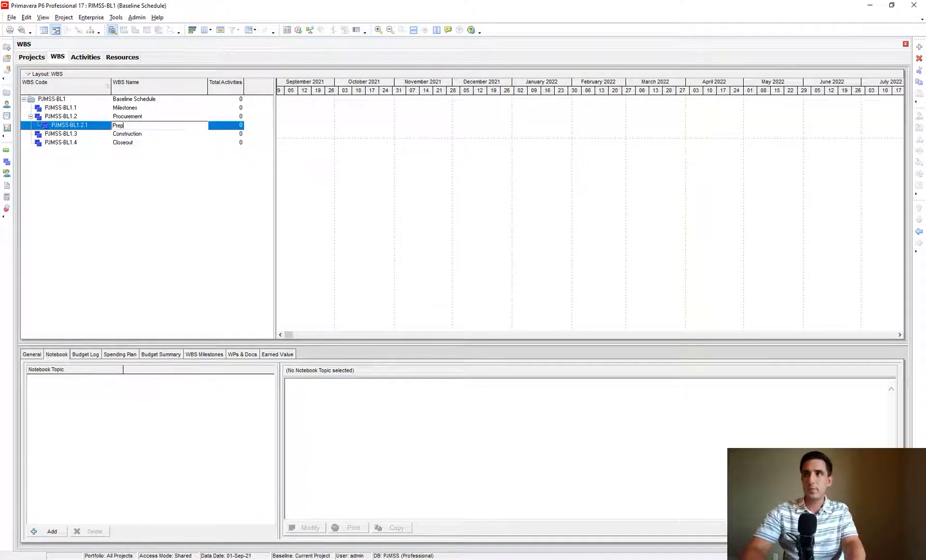
type("are & Submit")
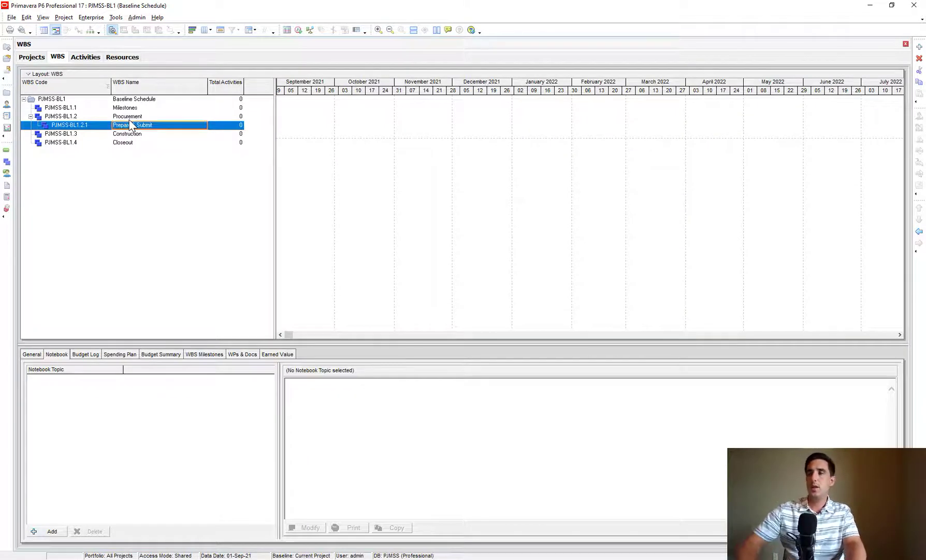
key("Up")
key("Insert")
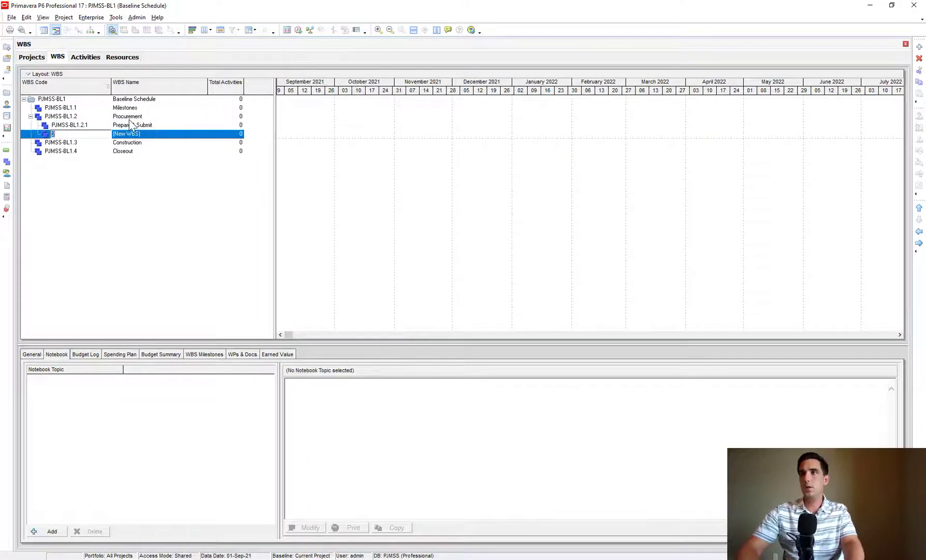
type("Review &")
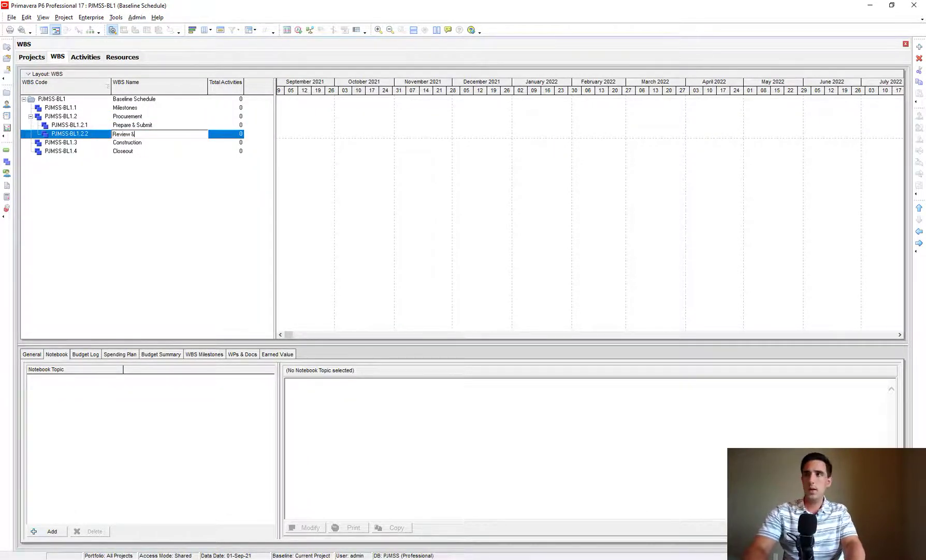
type(" Approve")
key("Up")
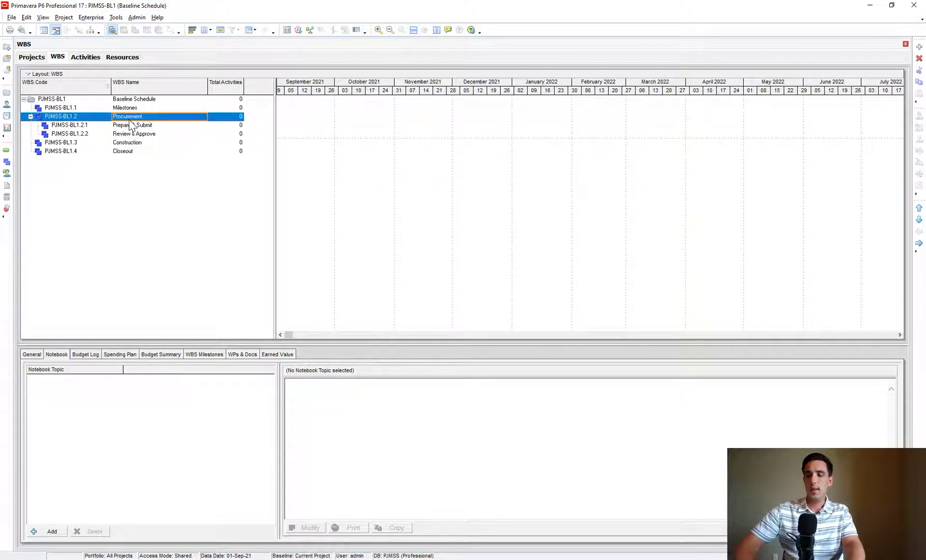
key("Insert")
key("Tab")
type("Fabricate & Deliver")
key("Return")
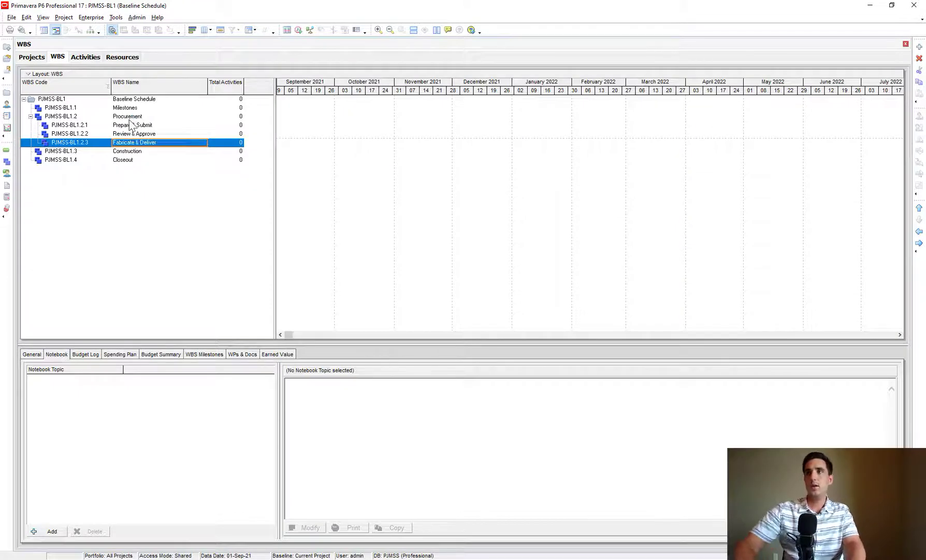
left_click(128, 153)
Create Construction children PJMSS-BL1.3.1–3.3 named Building 1, Building 2 and Building 3
key("Insert")
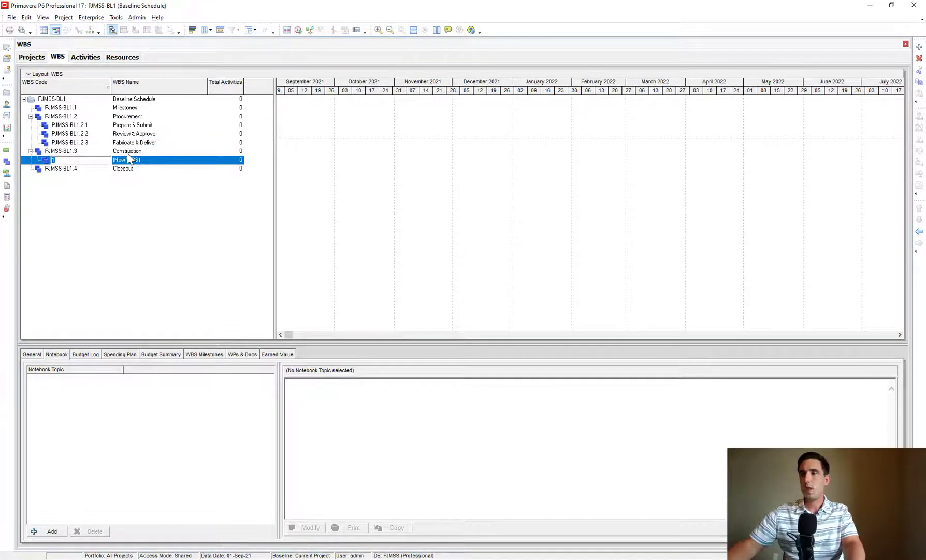
type("Building 1")
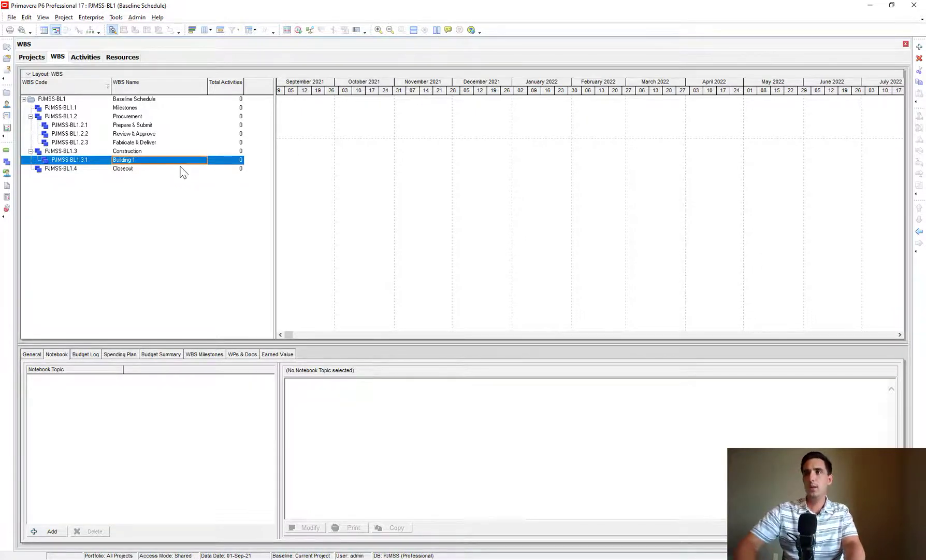
key("Up")
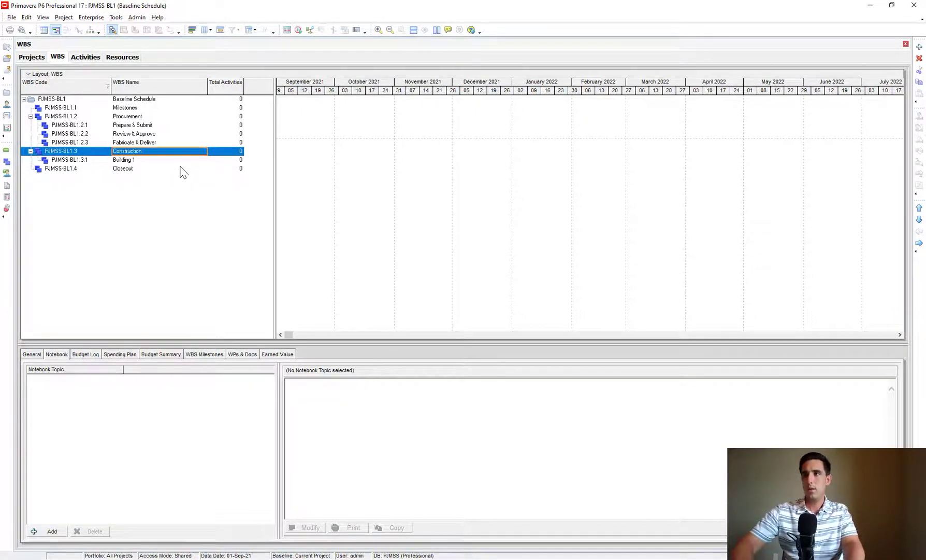
key("Insert")
left_click(181, 168)
type("Building")
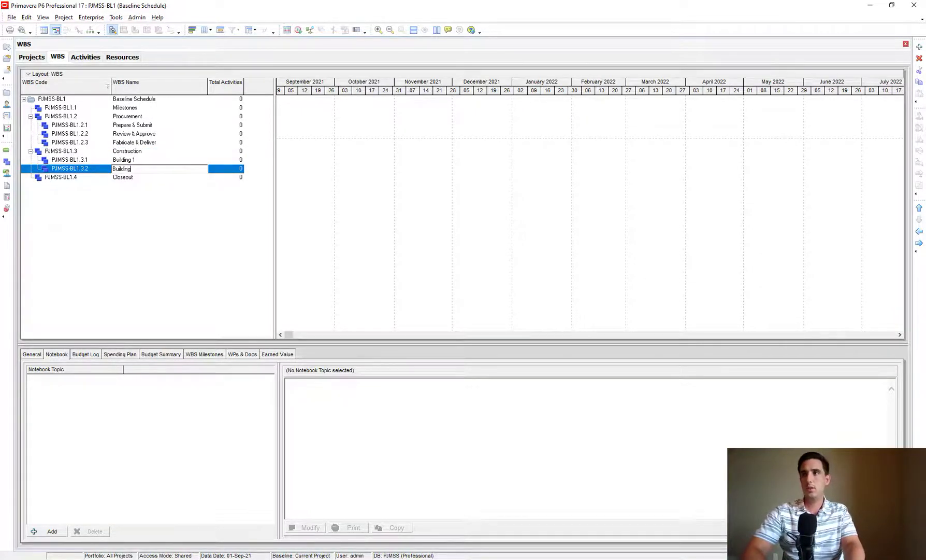
type(" 2")
key("Up")
key("Insert")
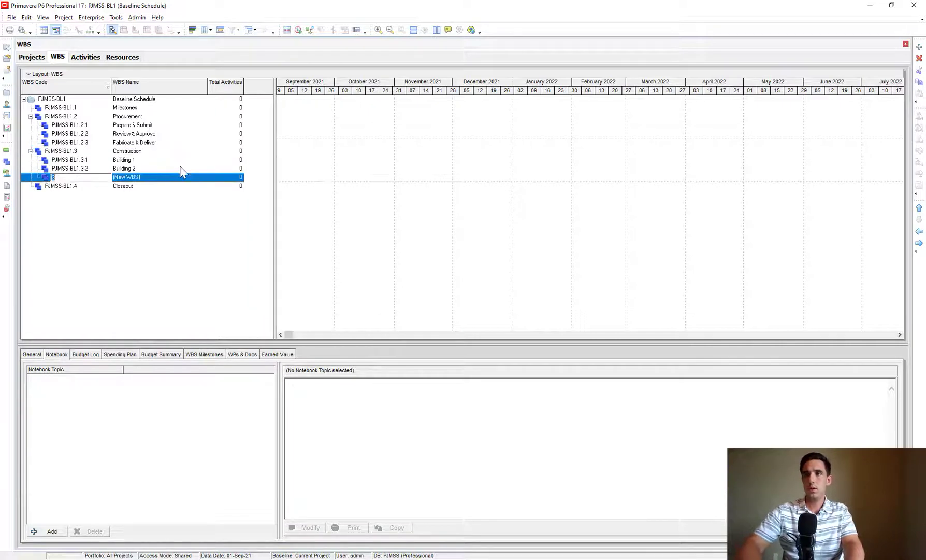
left_click(179, 177)
type("Bu")
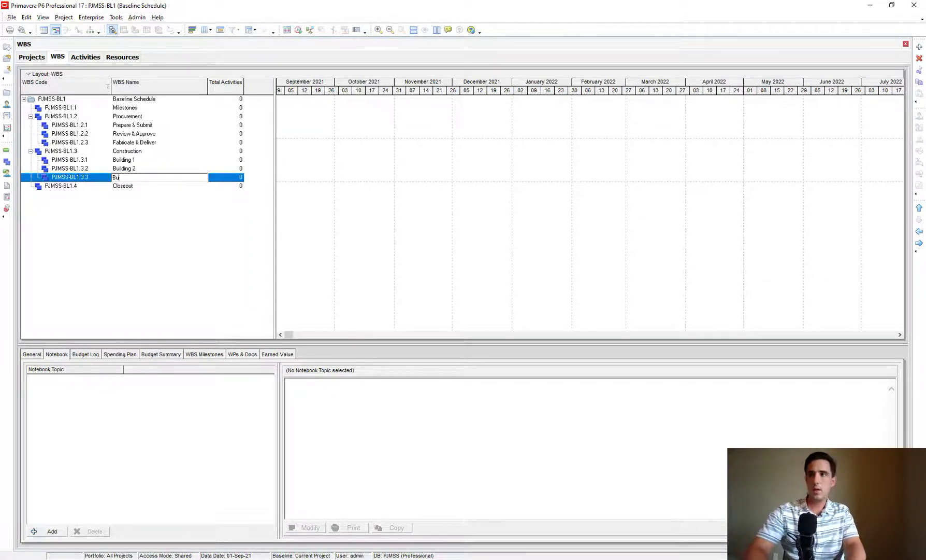
type("ilding 3")
key("Return")
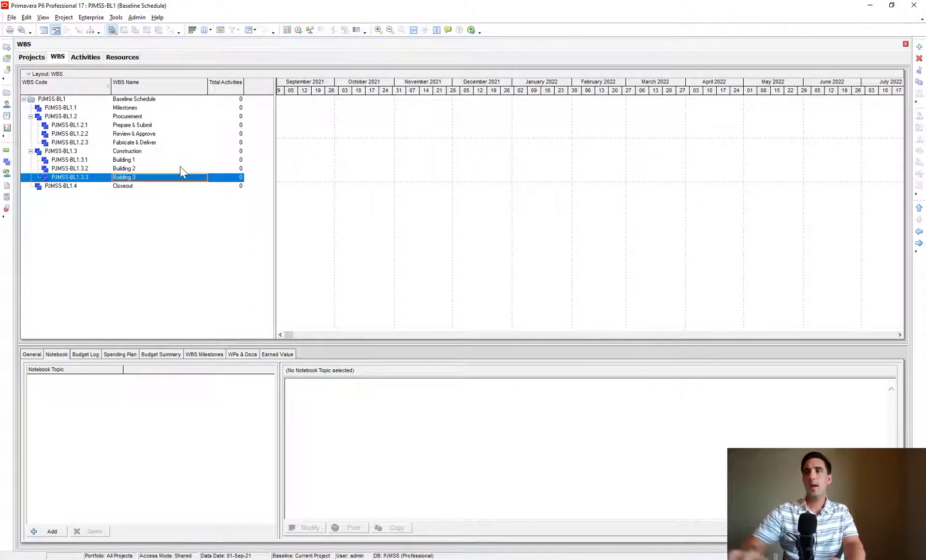
left_click(152, 167)
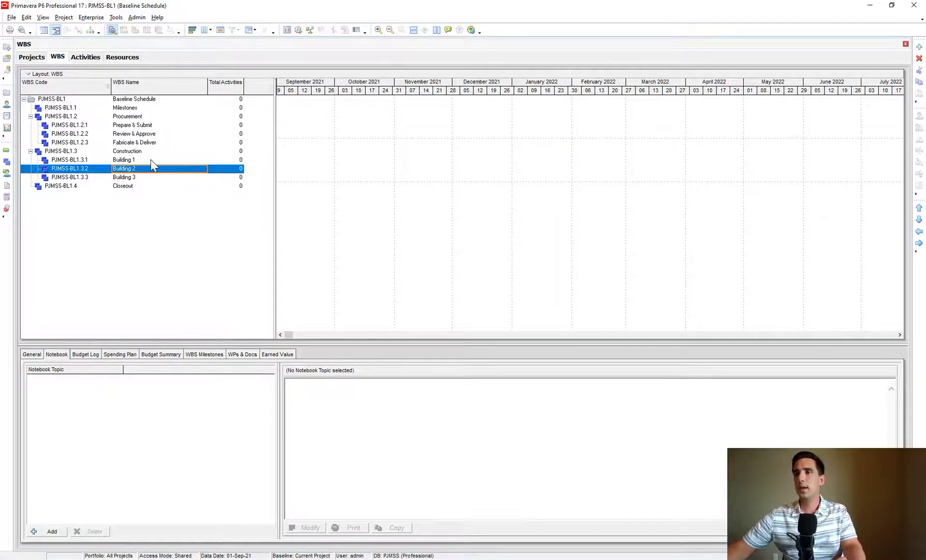
key("Up")
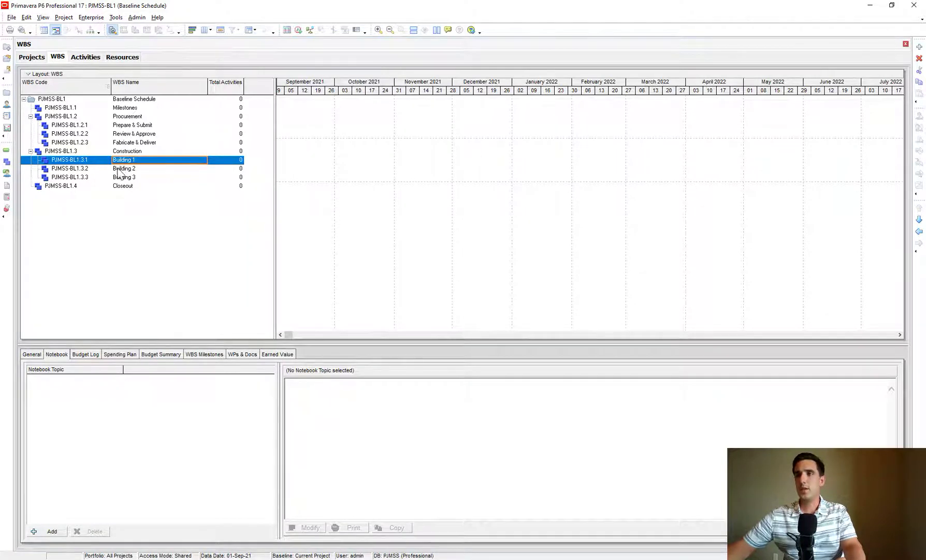
key("Insert")
type("Found")
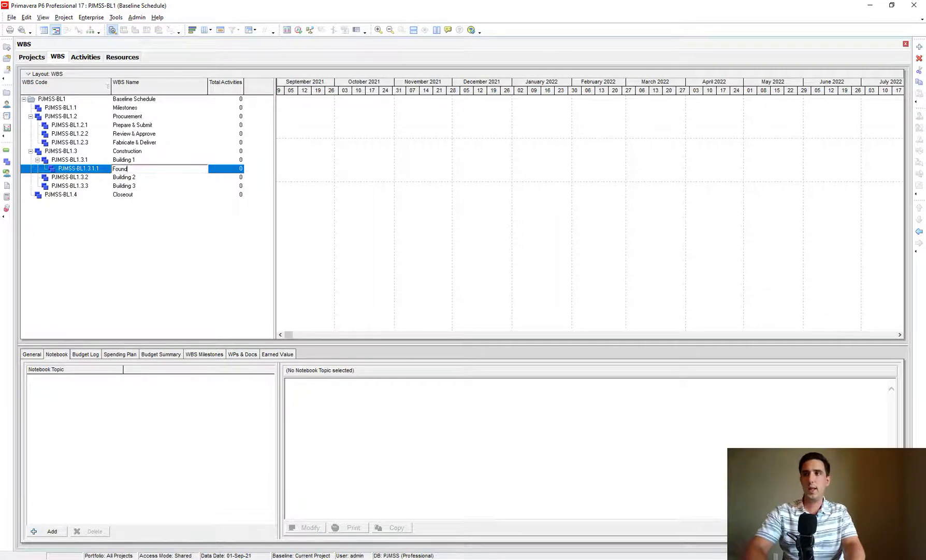
type("ations")
key("Return")
key("Insert")
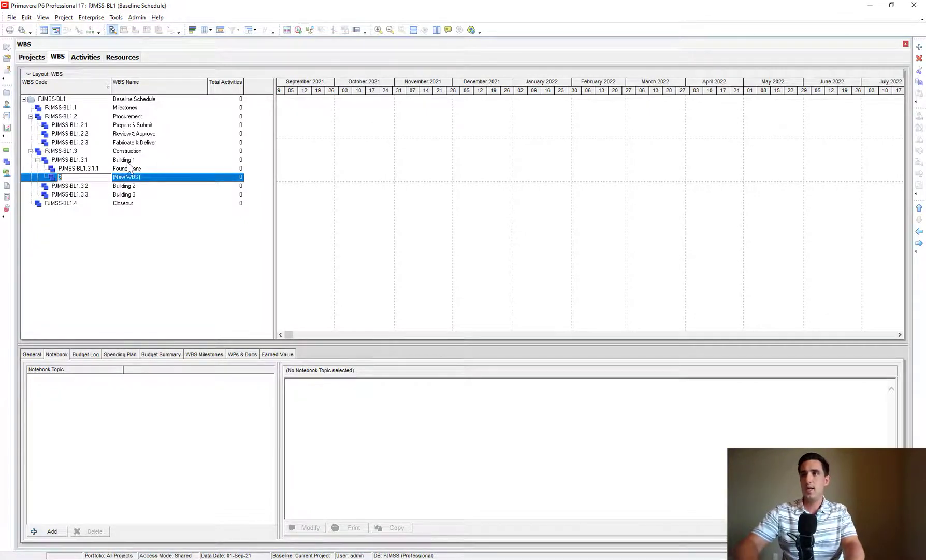
type("Structure")
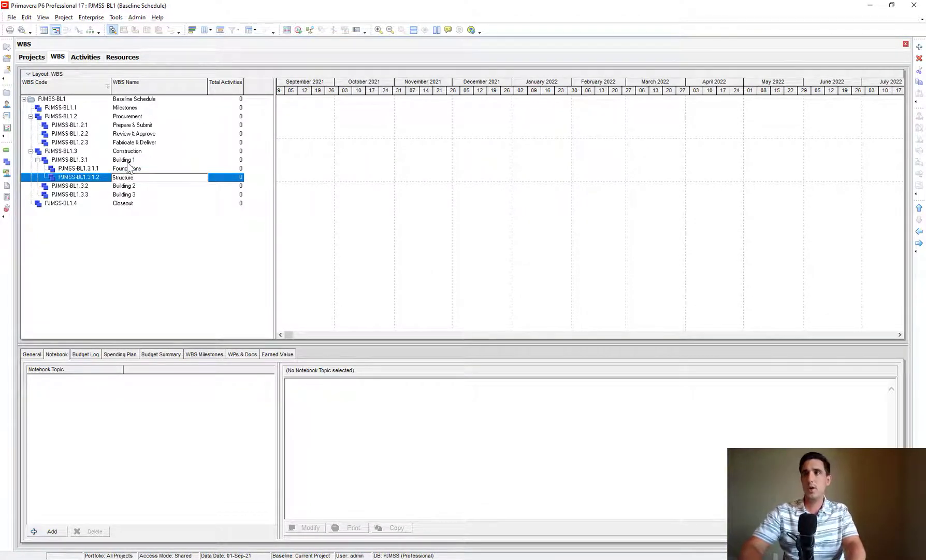
key("Return")
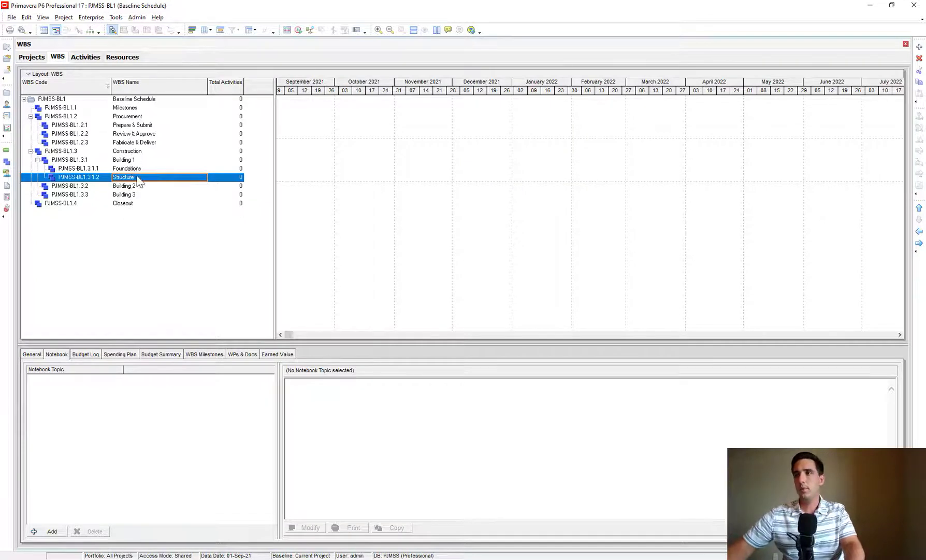
left_click(127, 161)
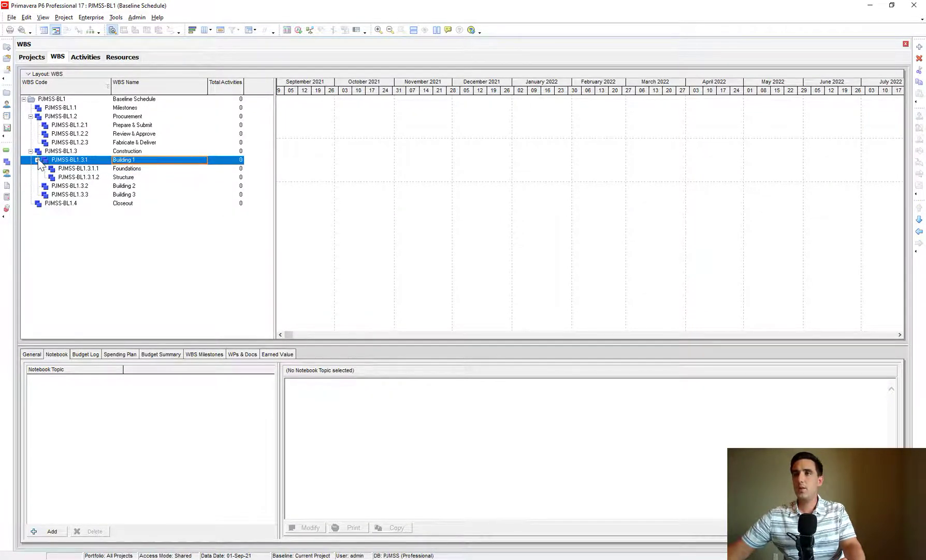
left_click(83, 176, "shift")
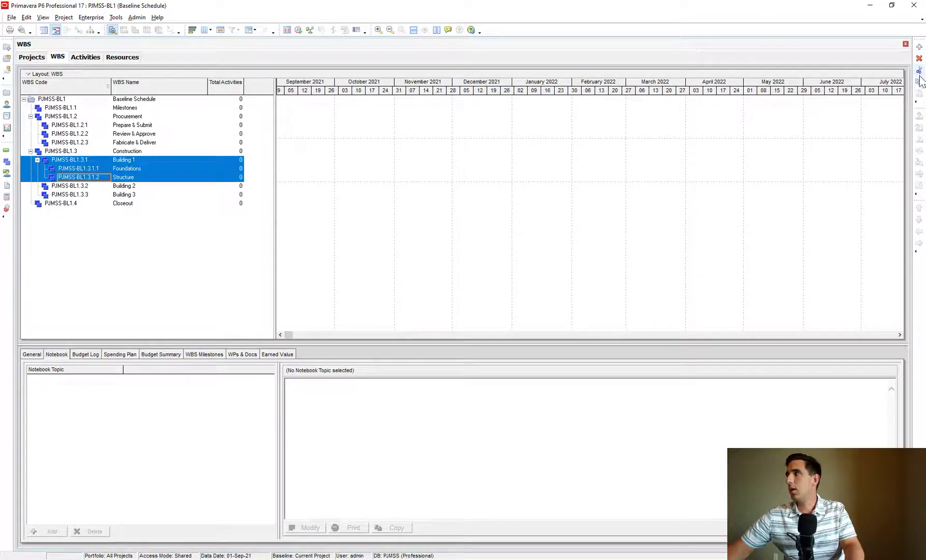
left_click(128, 196)
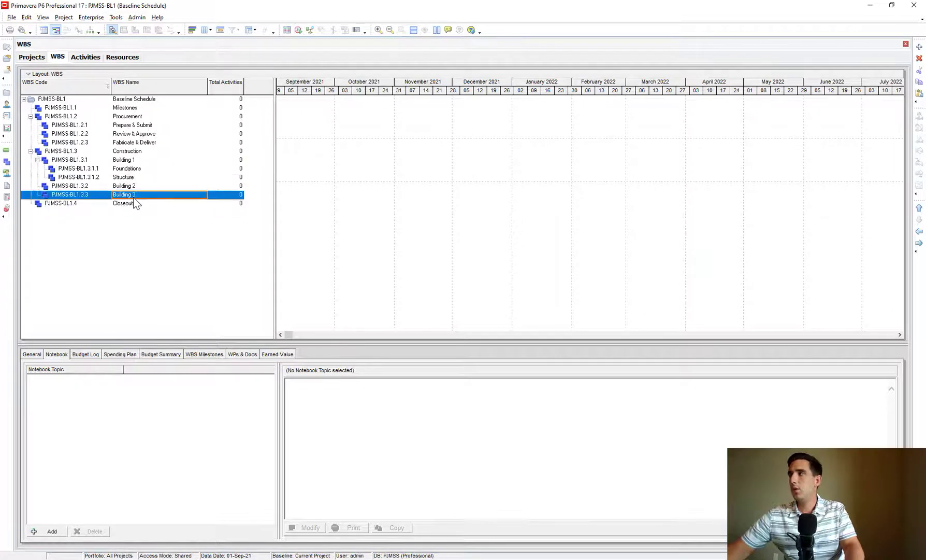
left_click(919, 93)
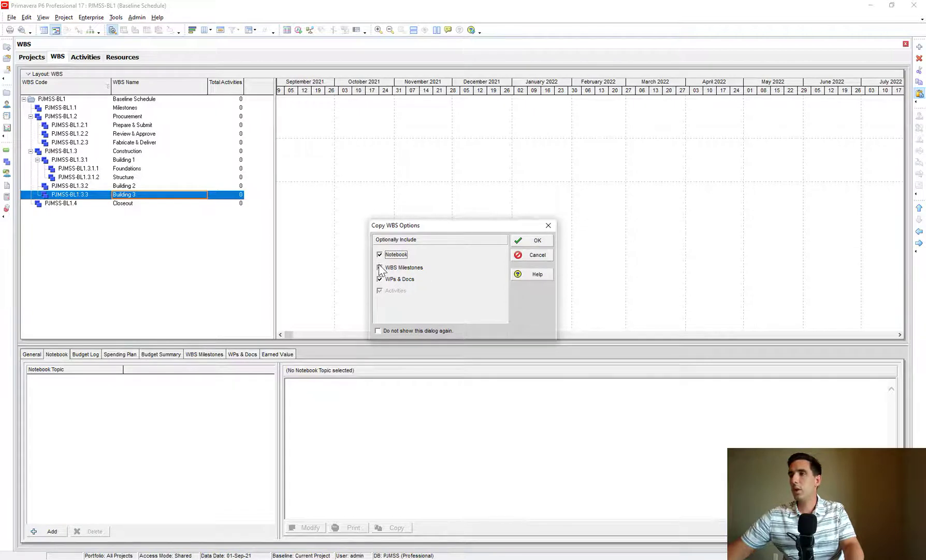
left_click(536, 257)
left_click_drag(129, 166, 126, 176)
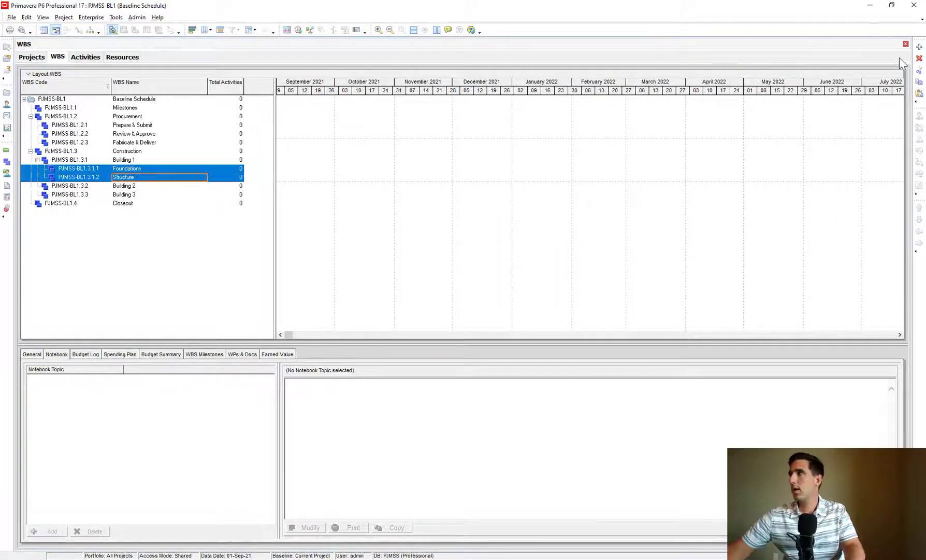
key("Delete")
left_click(140, 161)
left_click(139, 169)
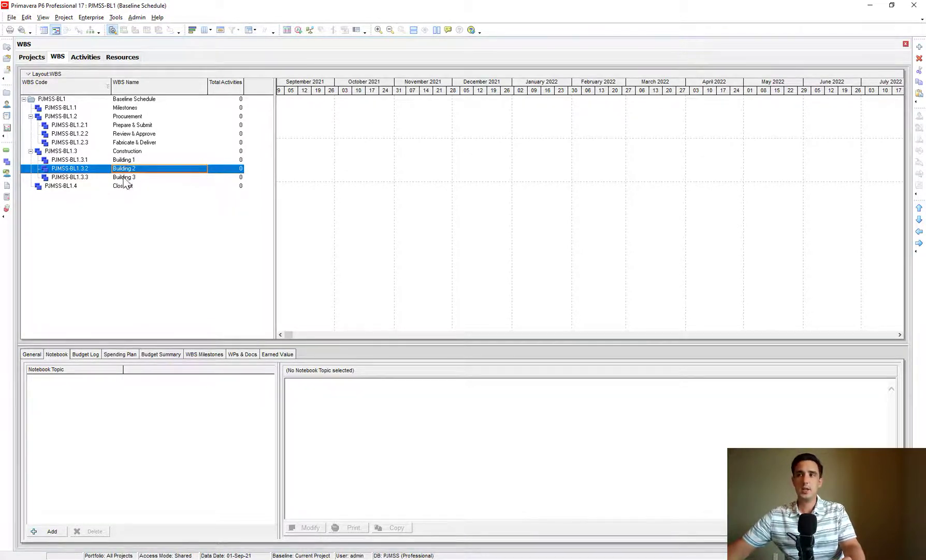
left_click(125, 178)
Insert Building 4 and Building 5 as the next children of Construction
left_click(154, 151)
key("Insert")
type("Buil")
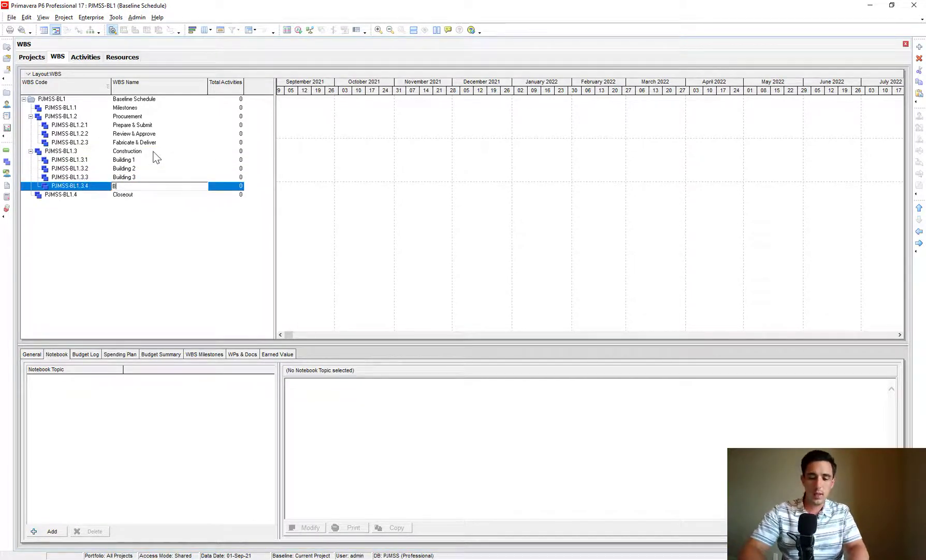
key("Return")
key("Up")
key("Up")
key("Up")
key("Up")
key("Insert")
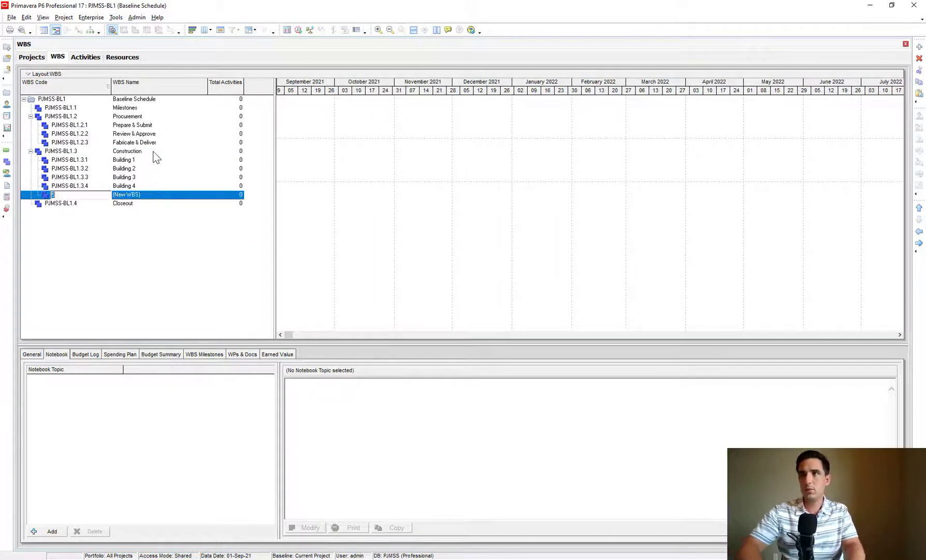
type("Building 5")
key("Return")
left_click(86, 58)
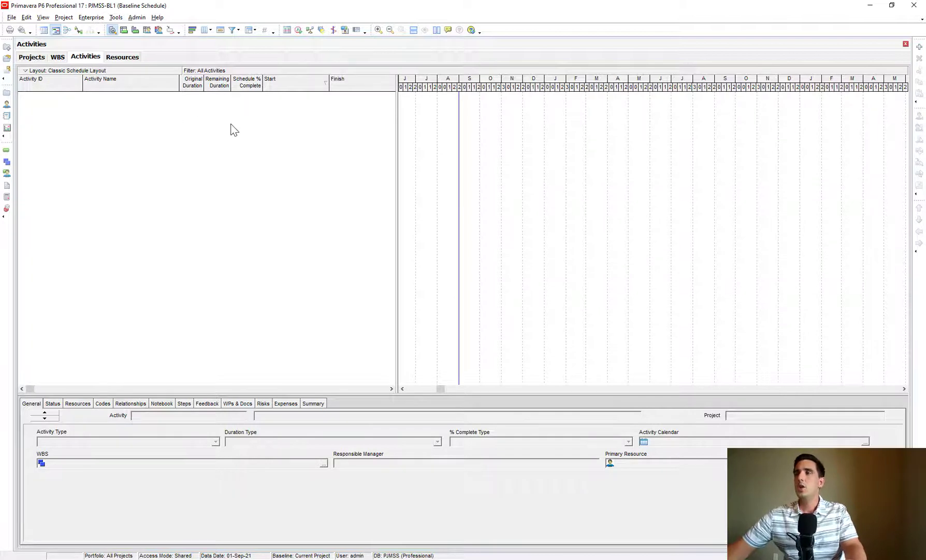
Apply WBS grouping with 'Hide if empty' unchecked so empty Building 1–5 bands appear
left_click(247, 31)
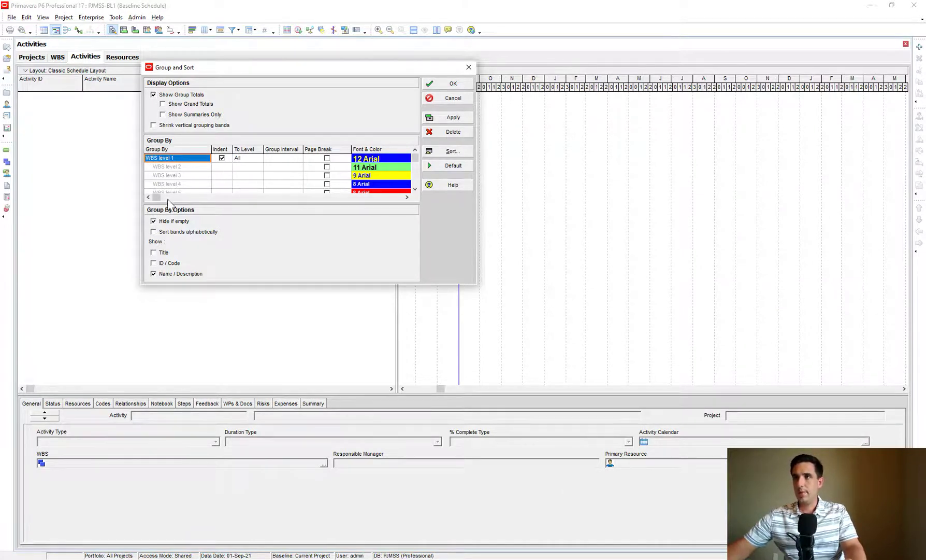
left_click(153, 221)
left_click(161, 219)
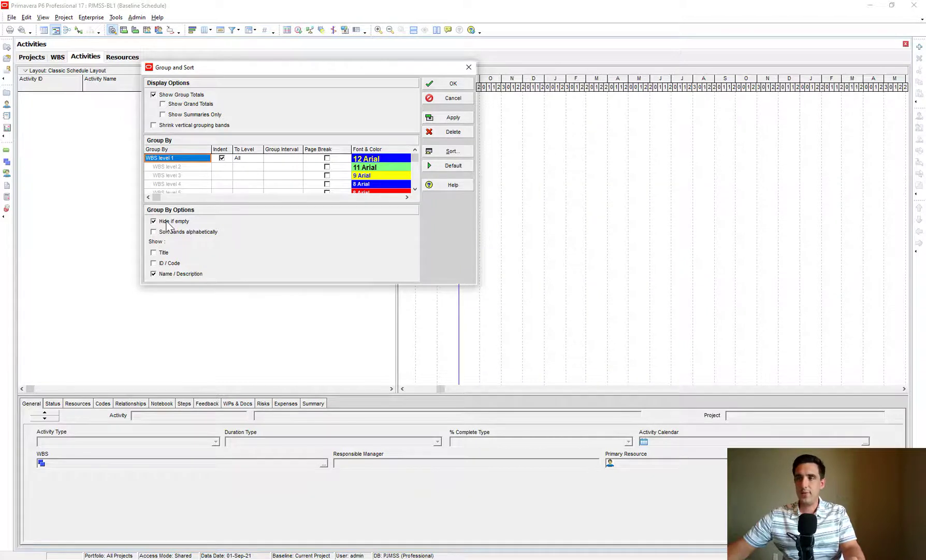
left_click(153, 222)
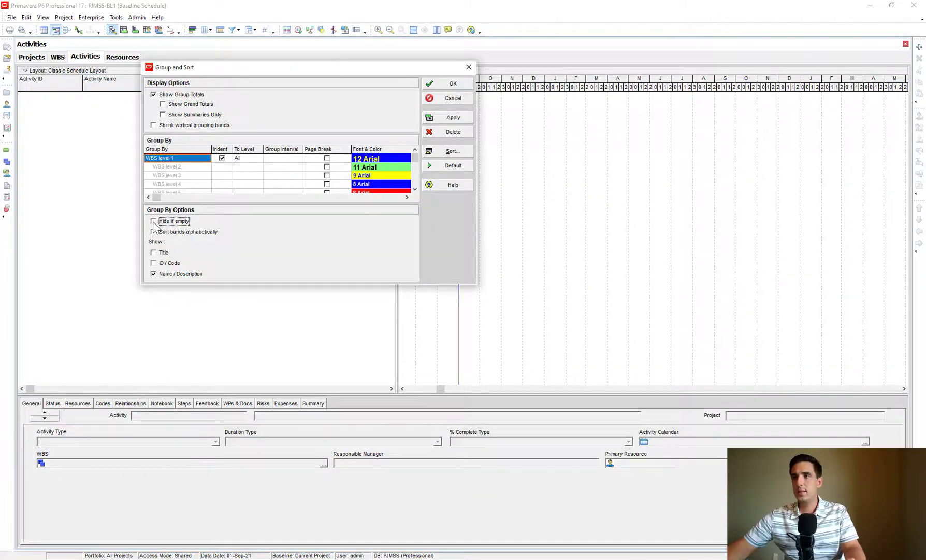
left_click(449, 119)
left_click_drag(216, 68, 371, 63)
left_click(316, 153)
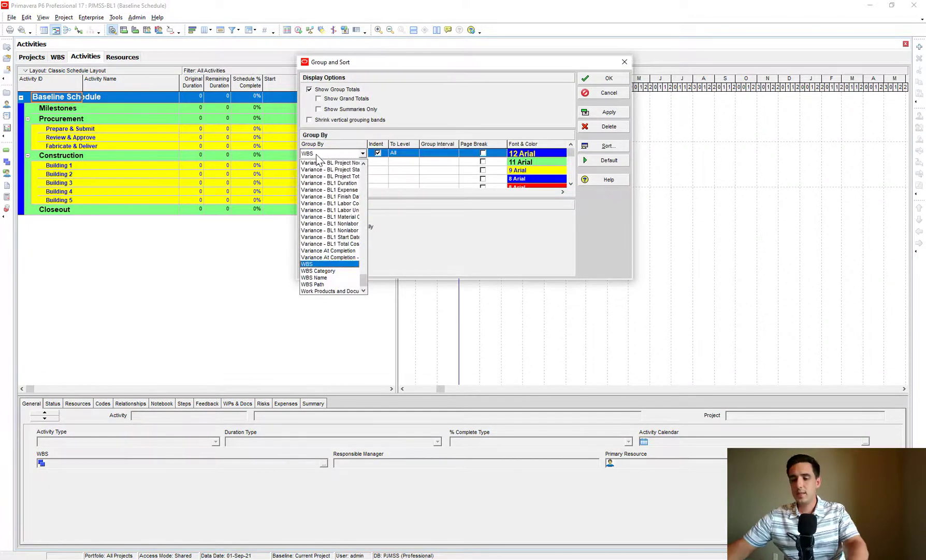
left_click(316, 155)
left_click(318, 155)
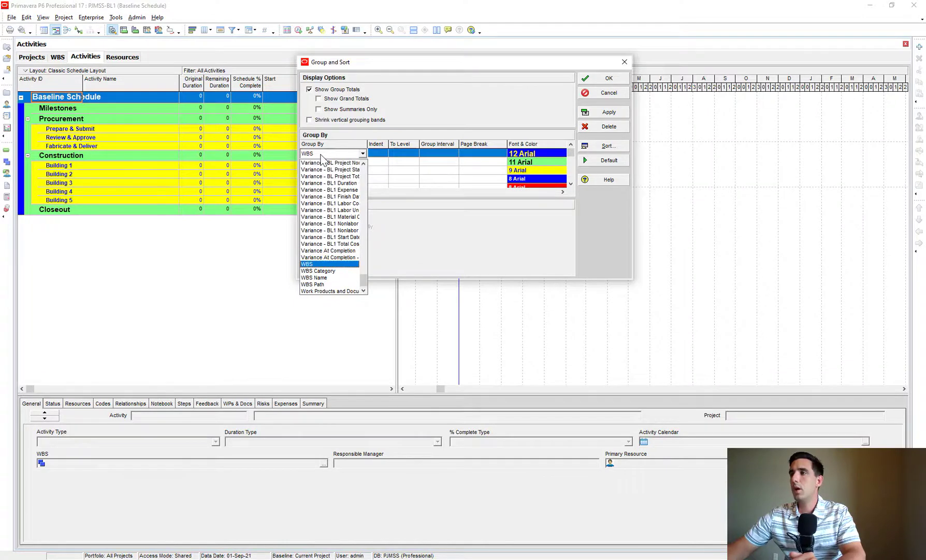
left_click(311, 266)
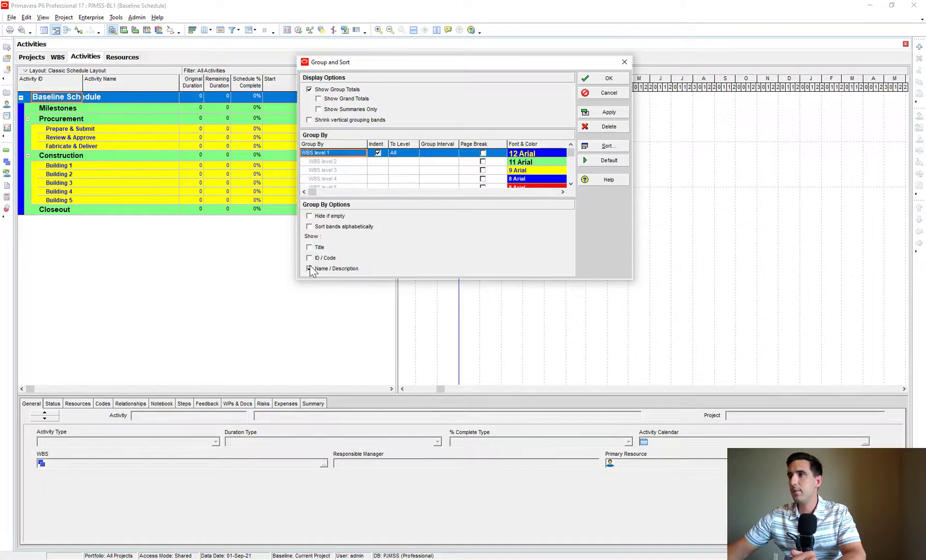